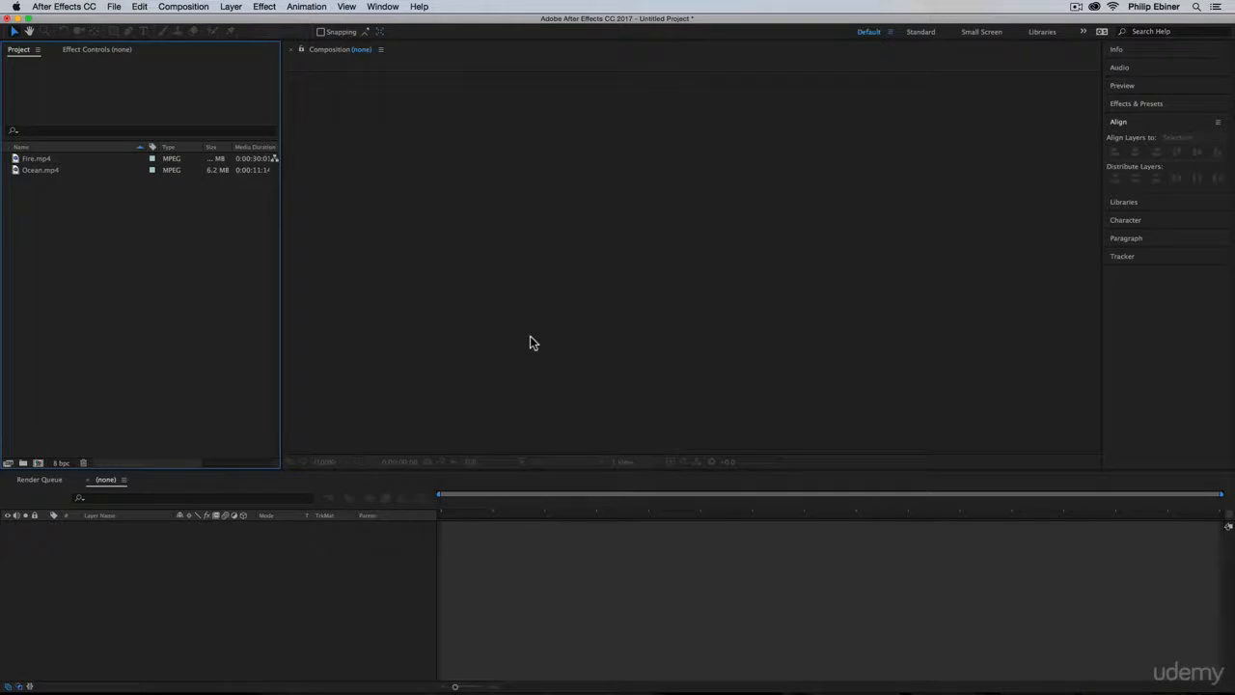
Switch to Finder, look at the Fire.mp4 and Ocean.mp4 clips in the Video folder, and return to After Effects
key("super+Tab")
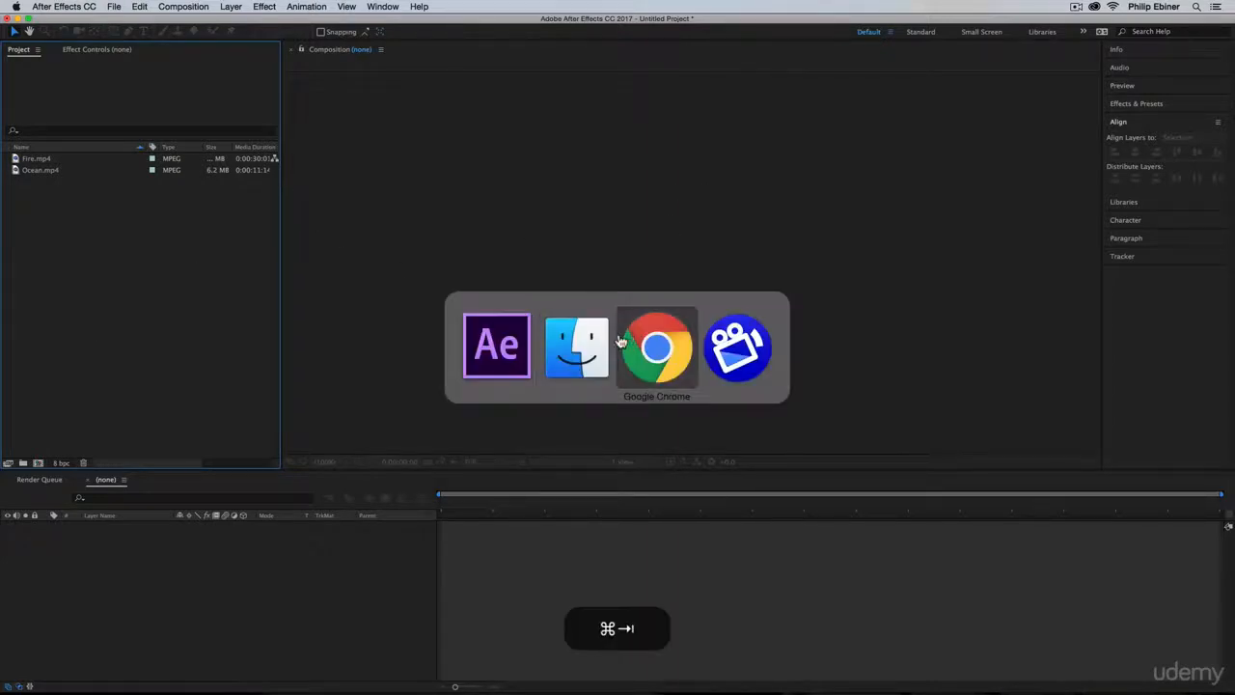
left_click(613, 136)
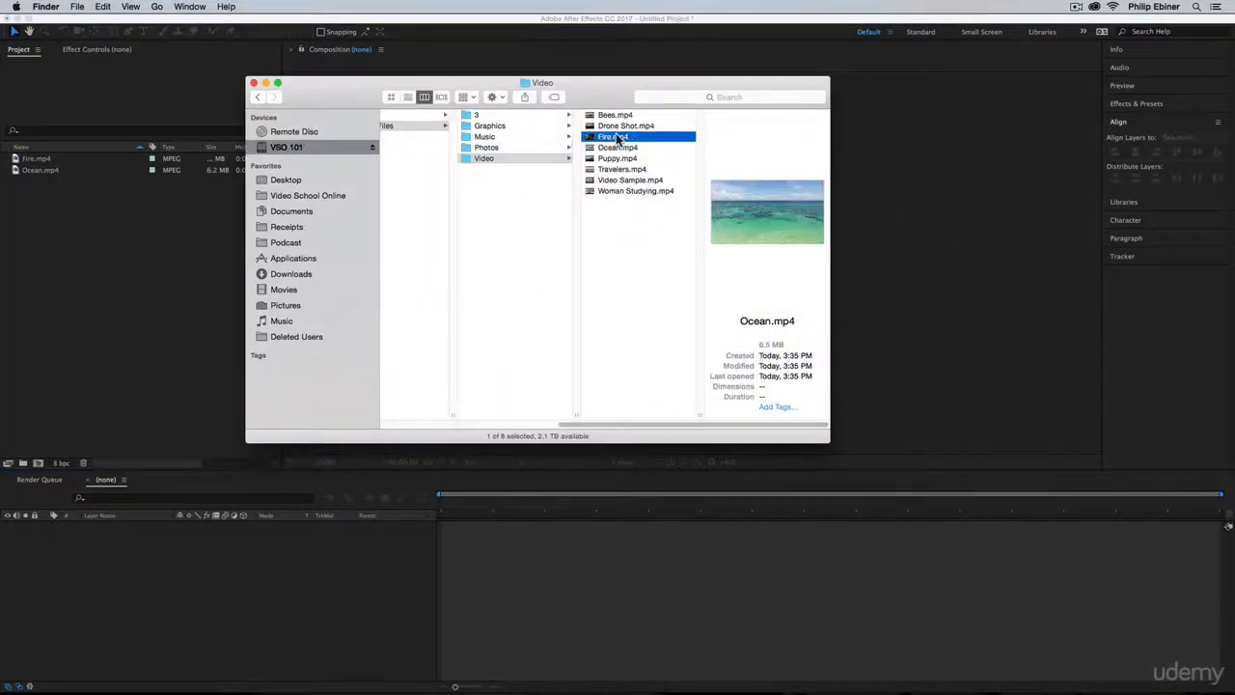
left_click(618, 147)
key("super+Tab")
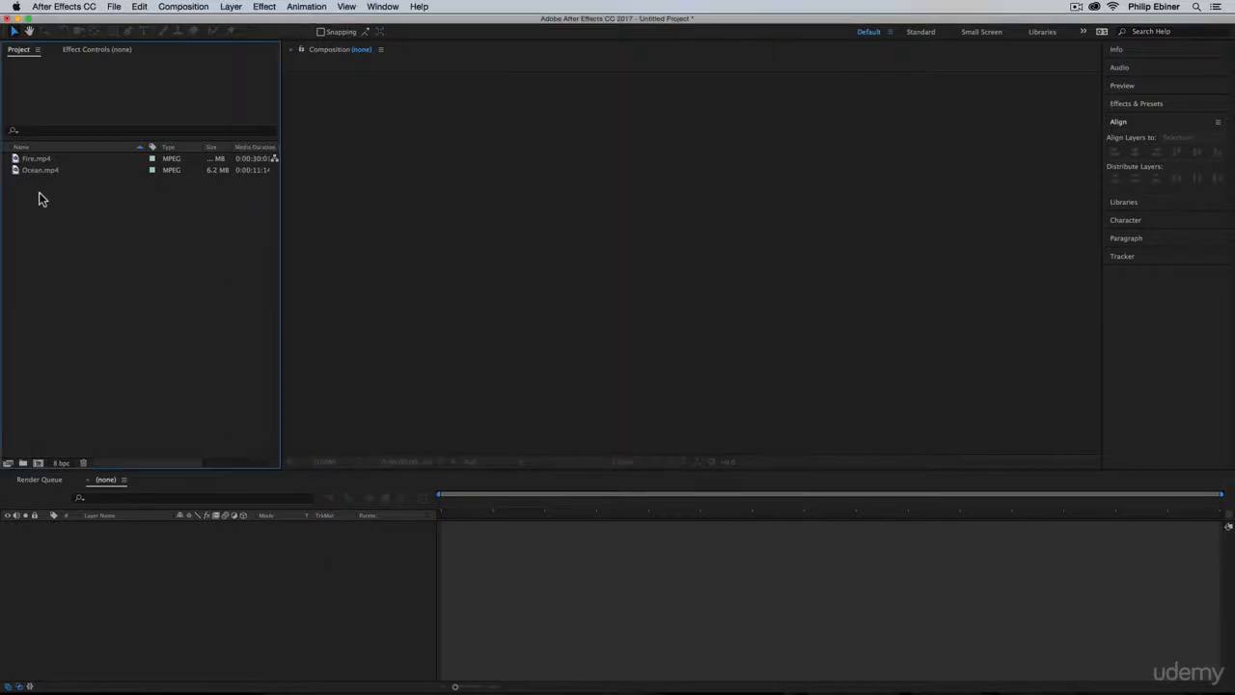
Create a new composition from Ocean.mp4 and add Fire.mp4 as the layer above it
left_click_drag(21, 171, 39, 464)
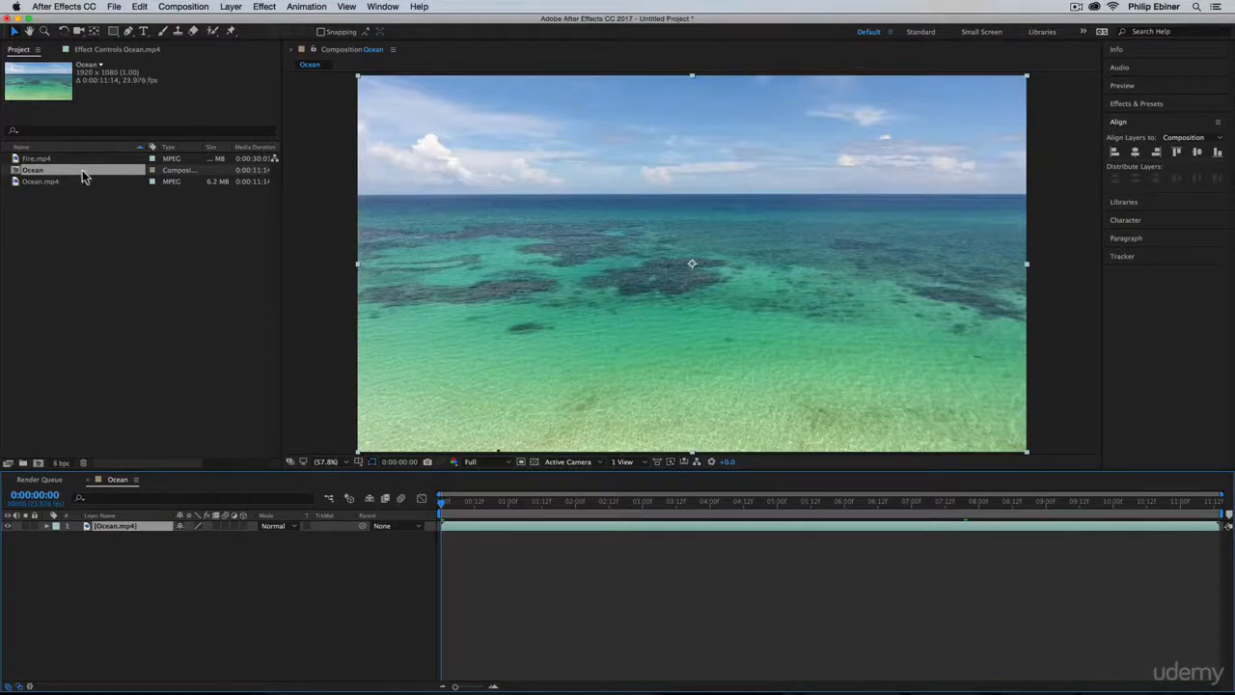
left_click_drag(36, 161, 437, 527)
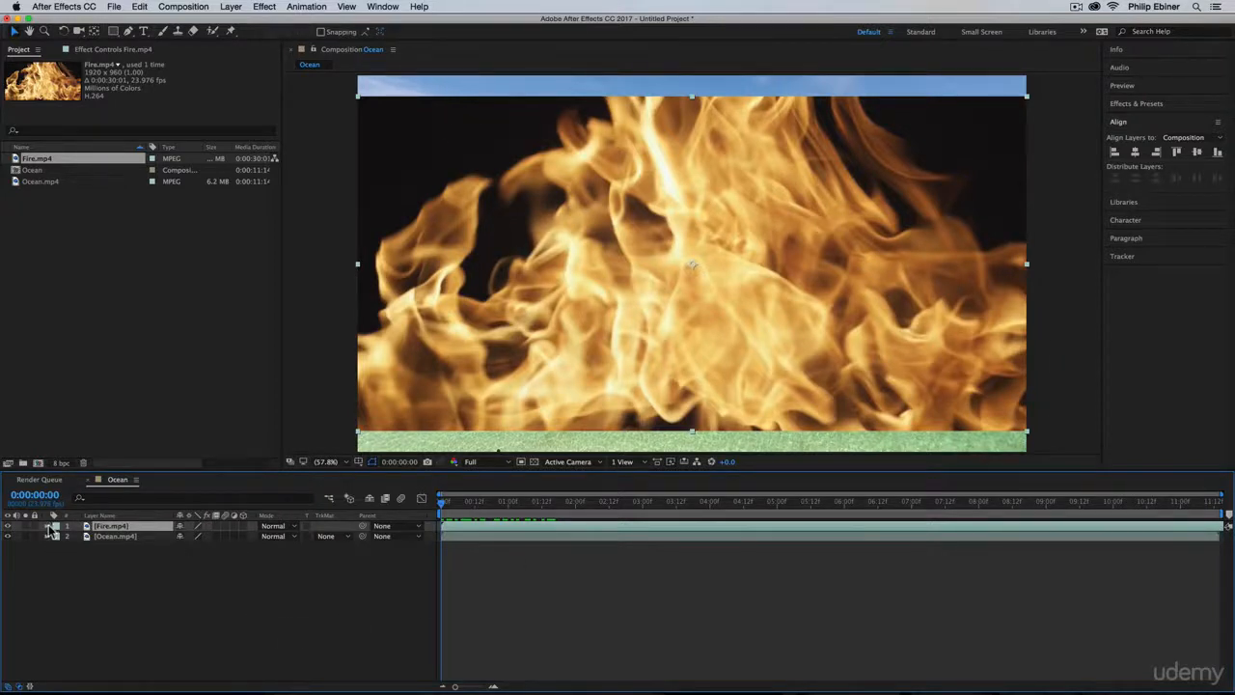
Scale the Fire.mp4 layer uniformly to 114% so it fills the composition frame
key("s")
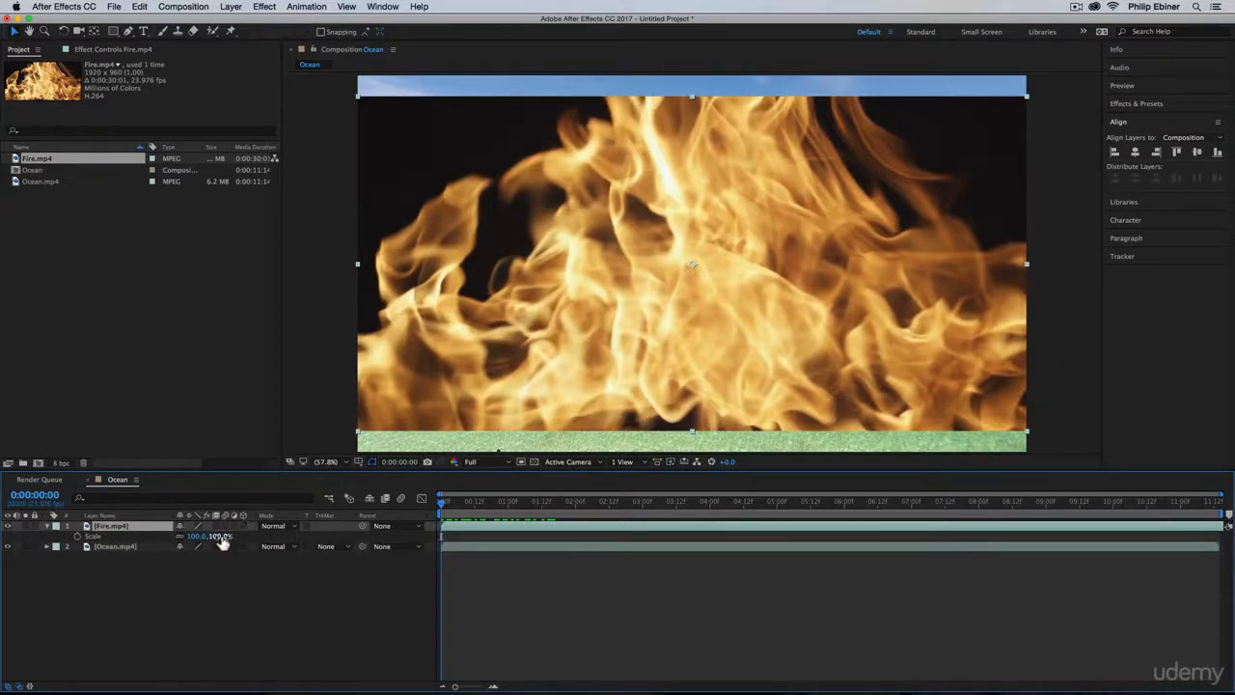
left_click_drag(222, 544, 231, 539)
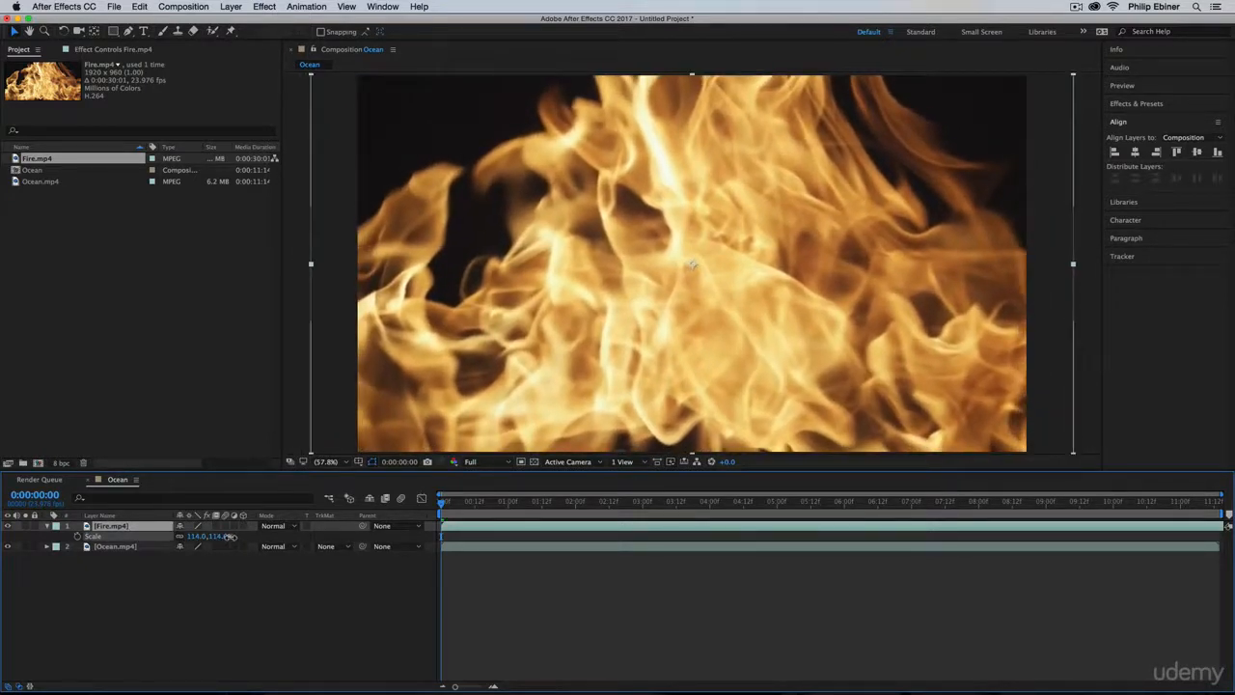
left_click(516, 591)
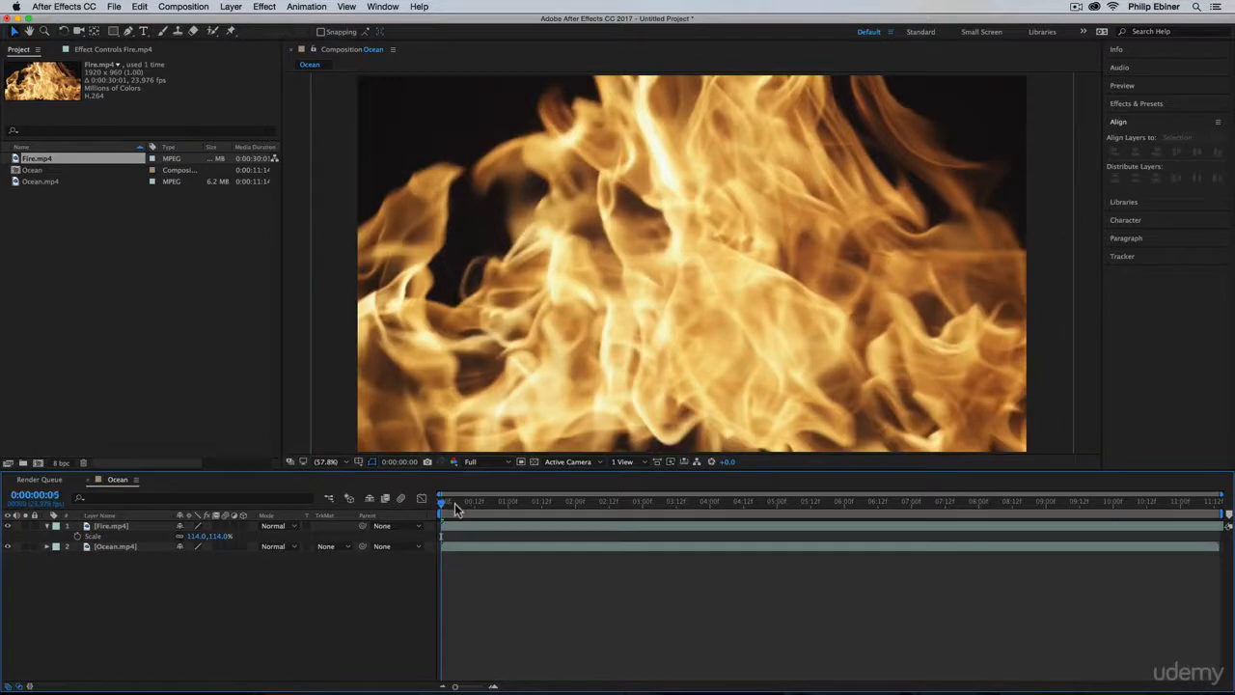
left_click_drag(455, 502, 400, 532)
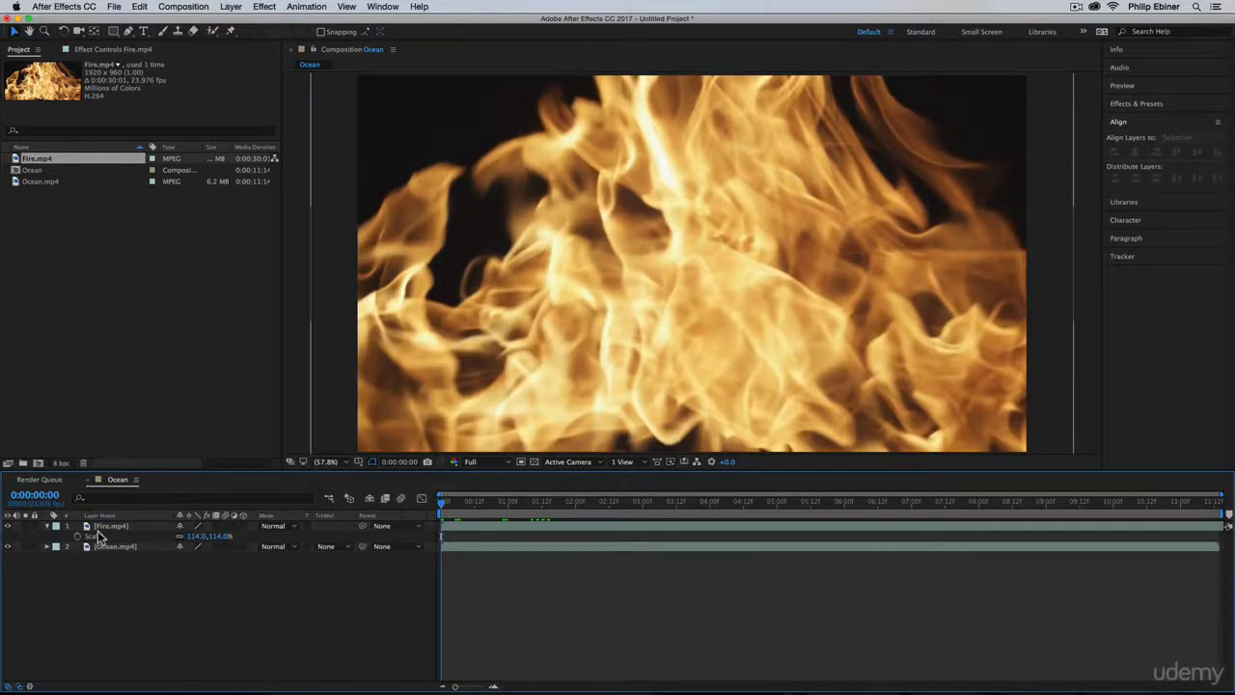
Review the blending mode list and cycle the Fire.mp4 layer's mode from Normal through the darkening modes up to Darker Color
left_click(289, 527)
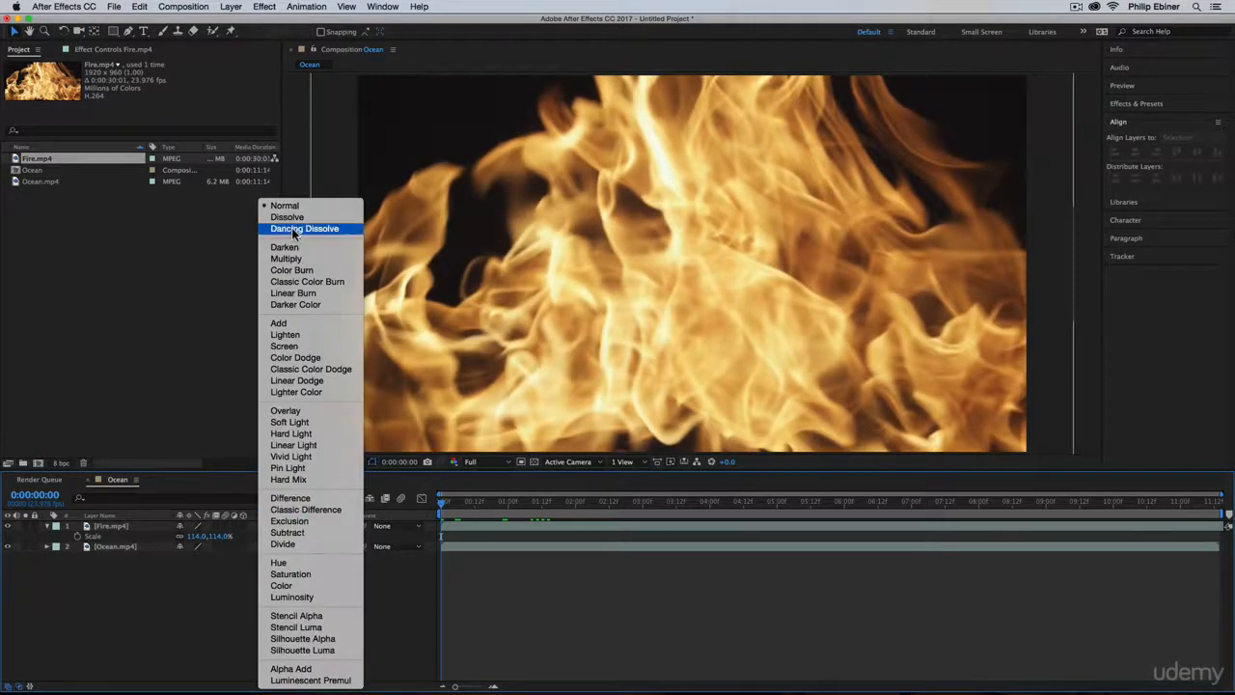
left_click(177, 571)
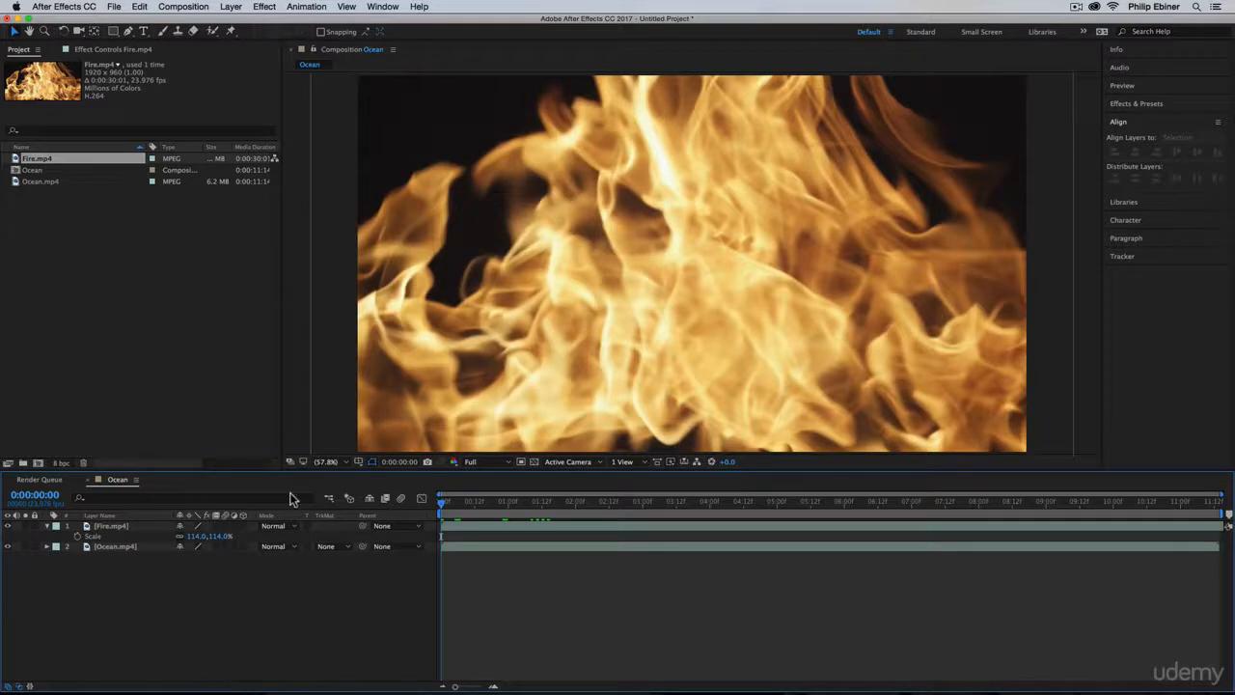
left_click(111, 527)
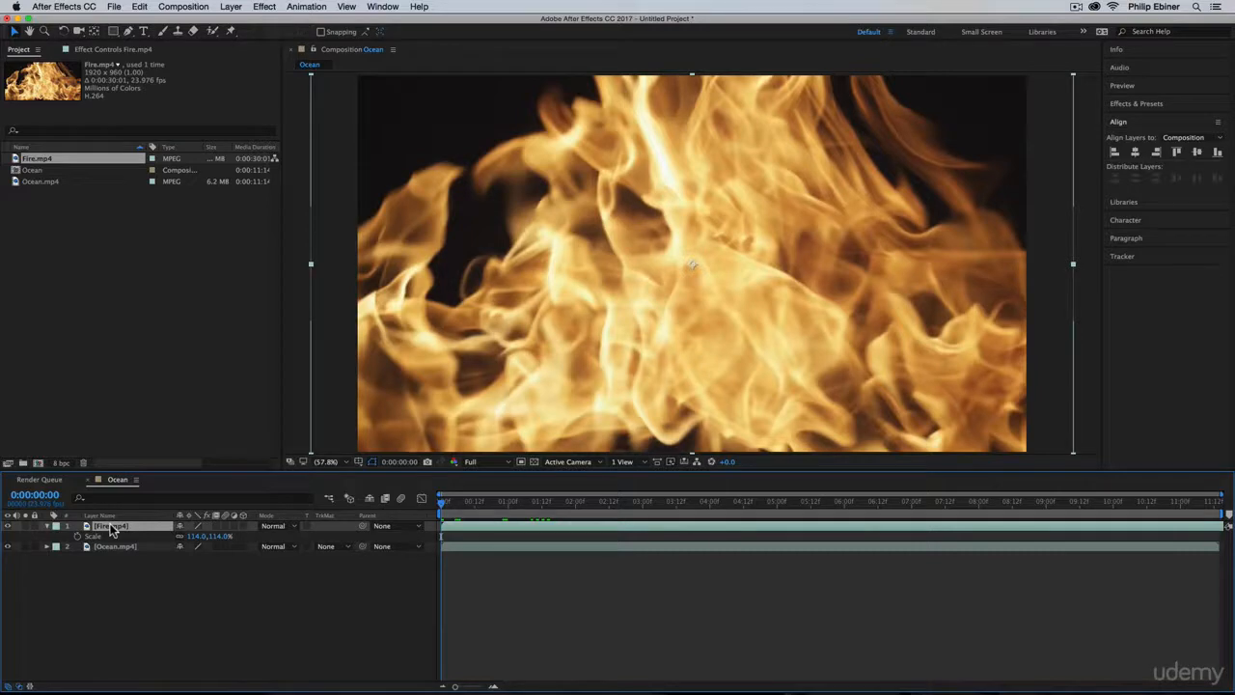
key("shift")
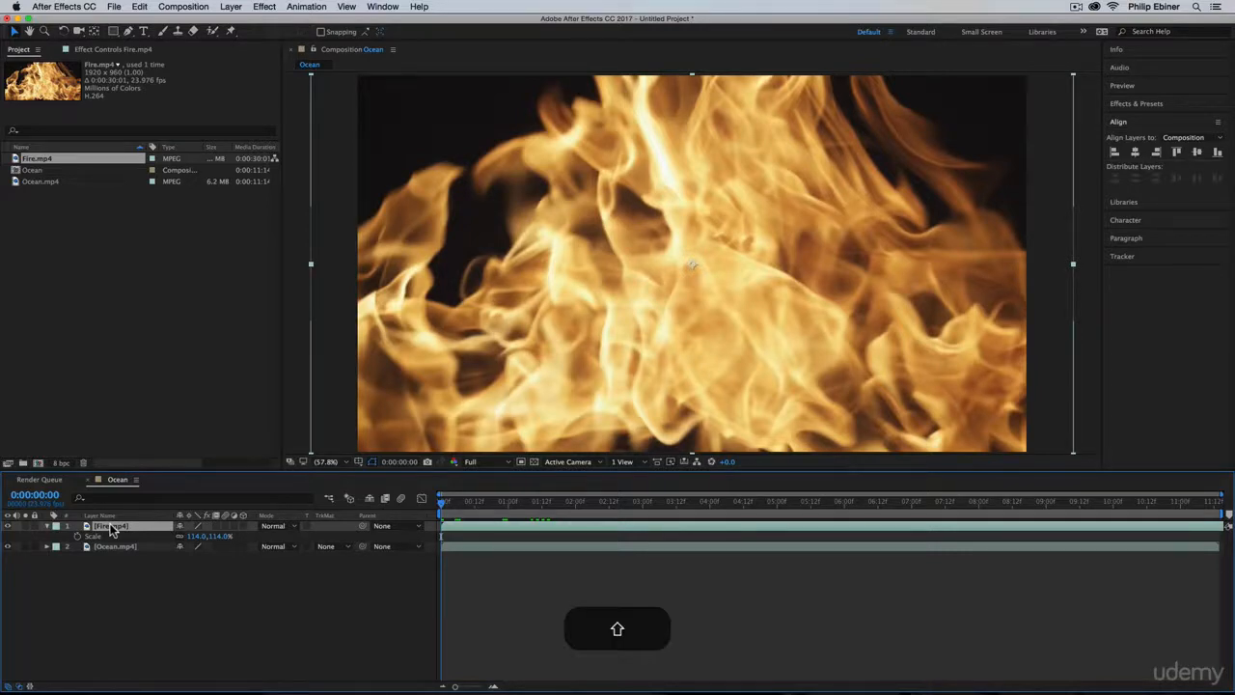
key("shift+equal")
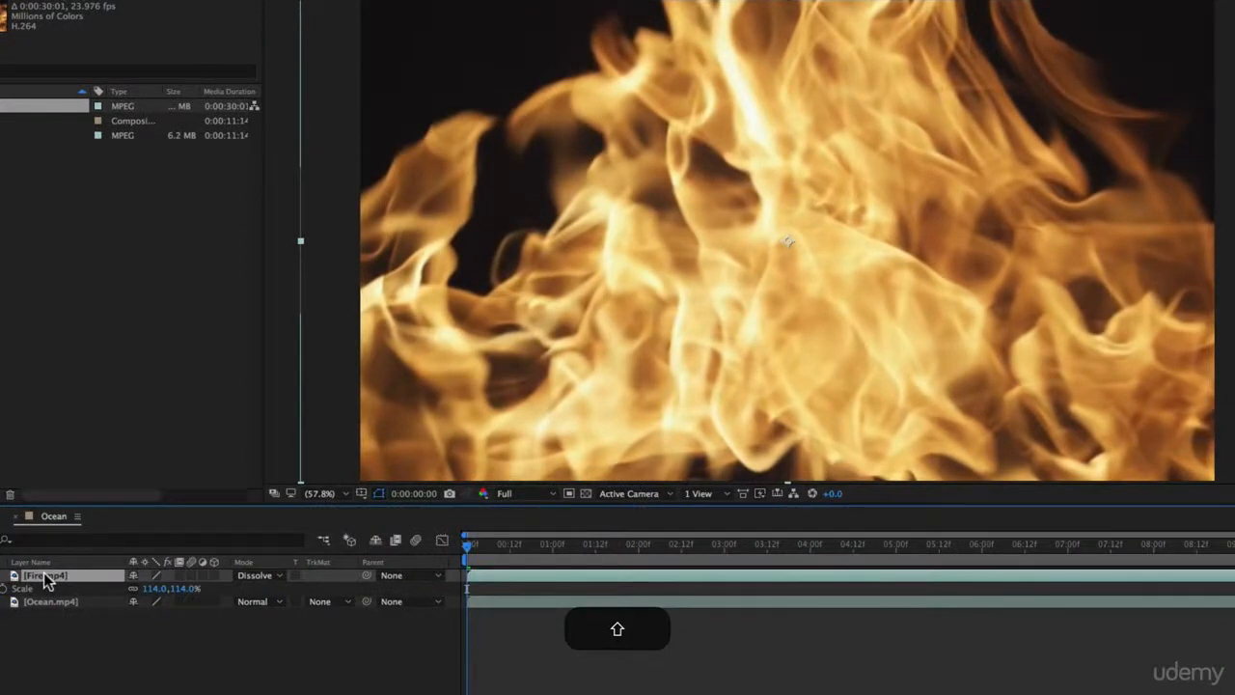
key("shift+equal")
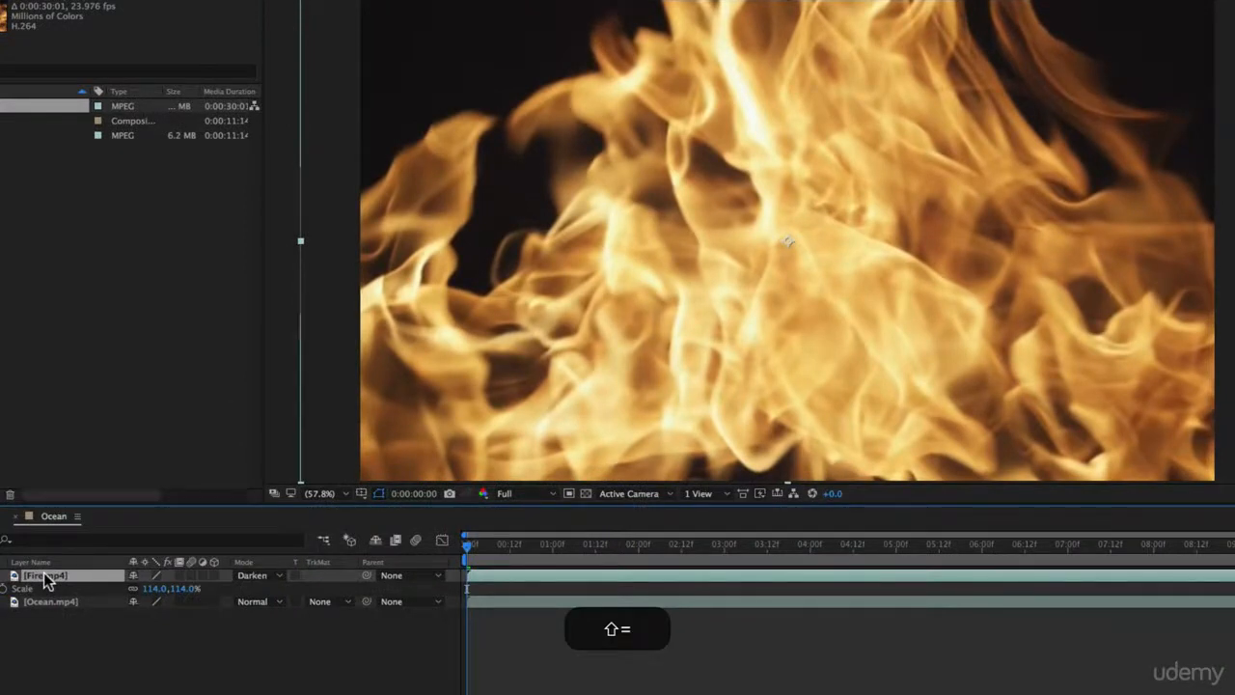
key("shift+equal")
key("shift+minus")
key("shift+minus")
key("shift+equal")
key("shift+equal")
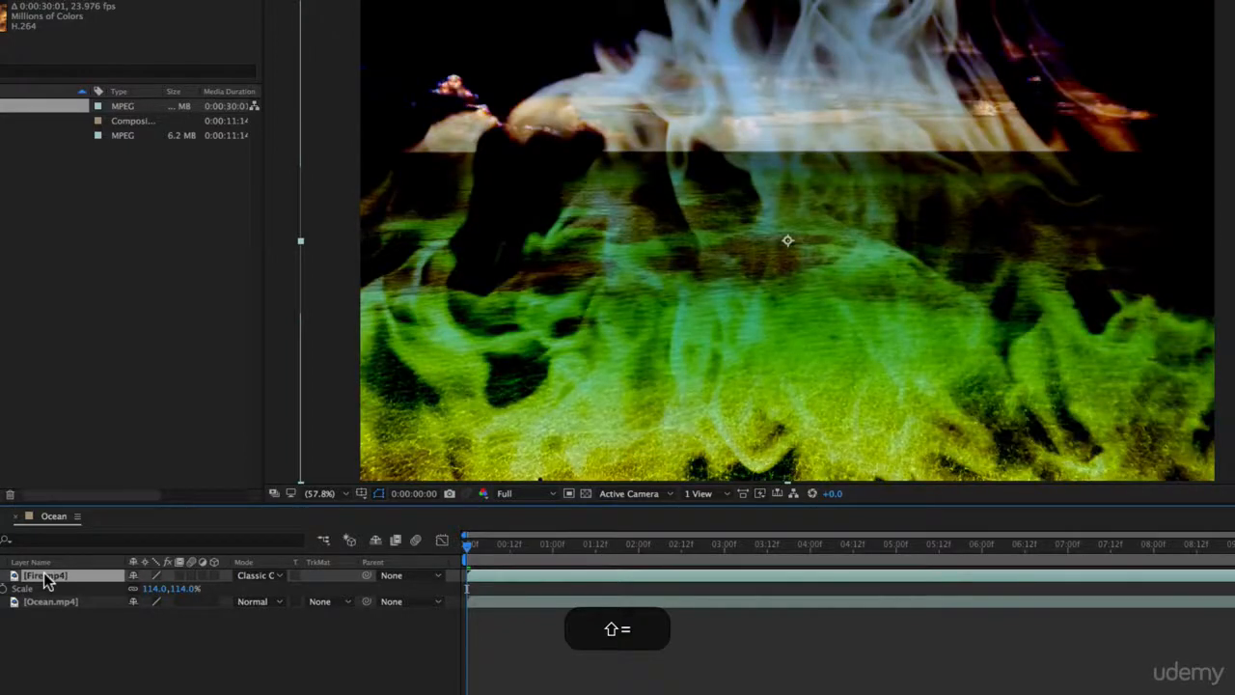
key("shift+equal")
key("shift+equal")
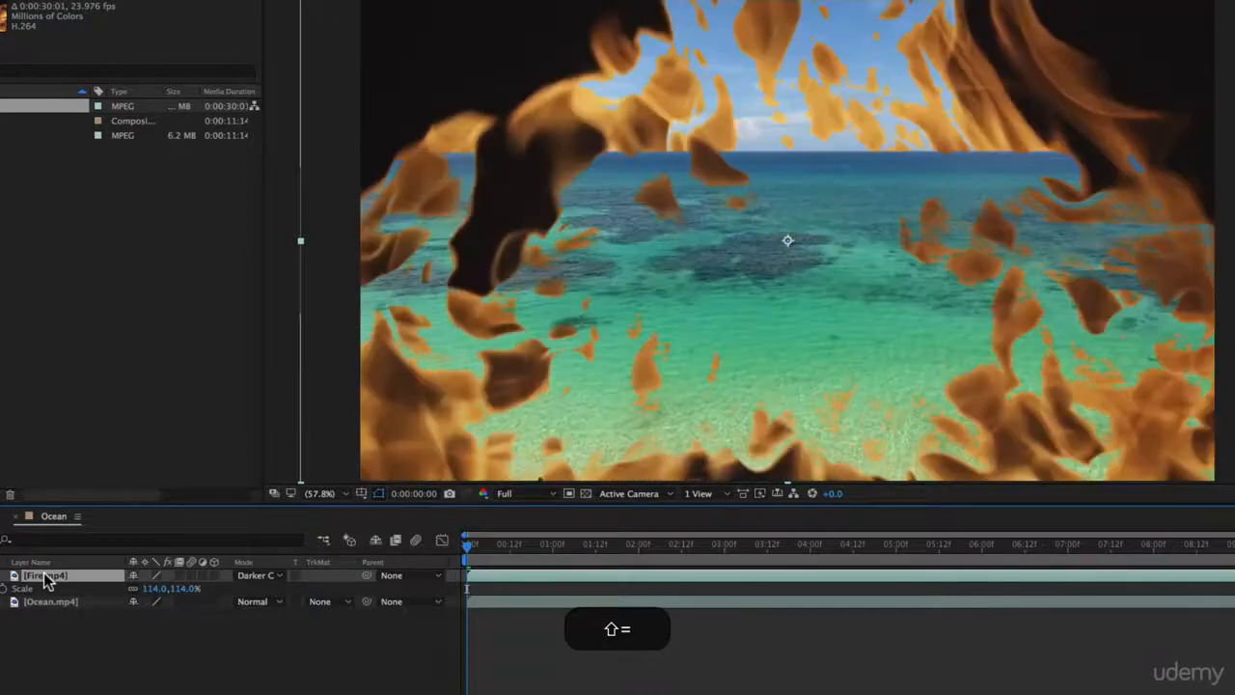
Cycle the Fire.mp4 layer's blending mode onward through Lighten to Color Dodge and back down to Multiply
key("shift+equal")
key("shift+equal")
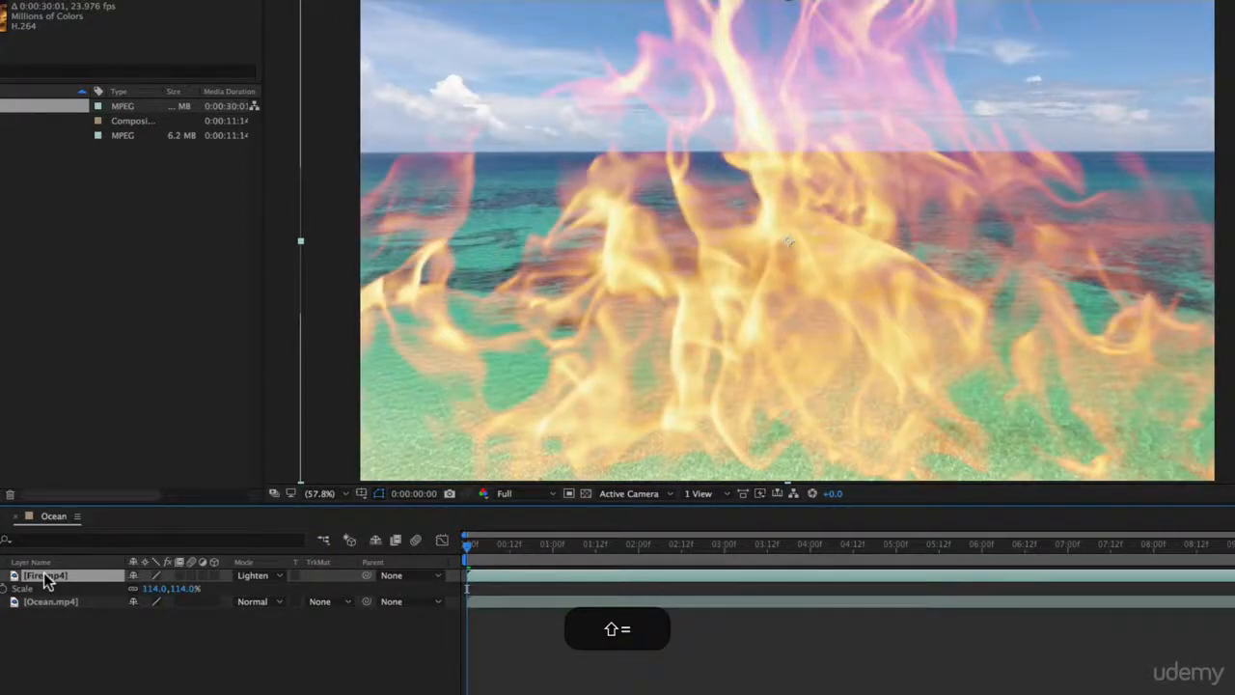
key("shift+equal")
key("shift+equal")
key("shift+minus")
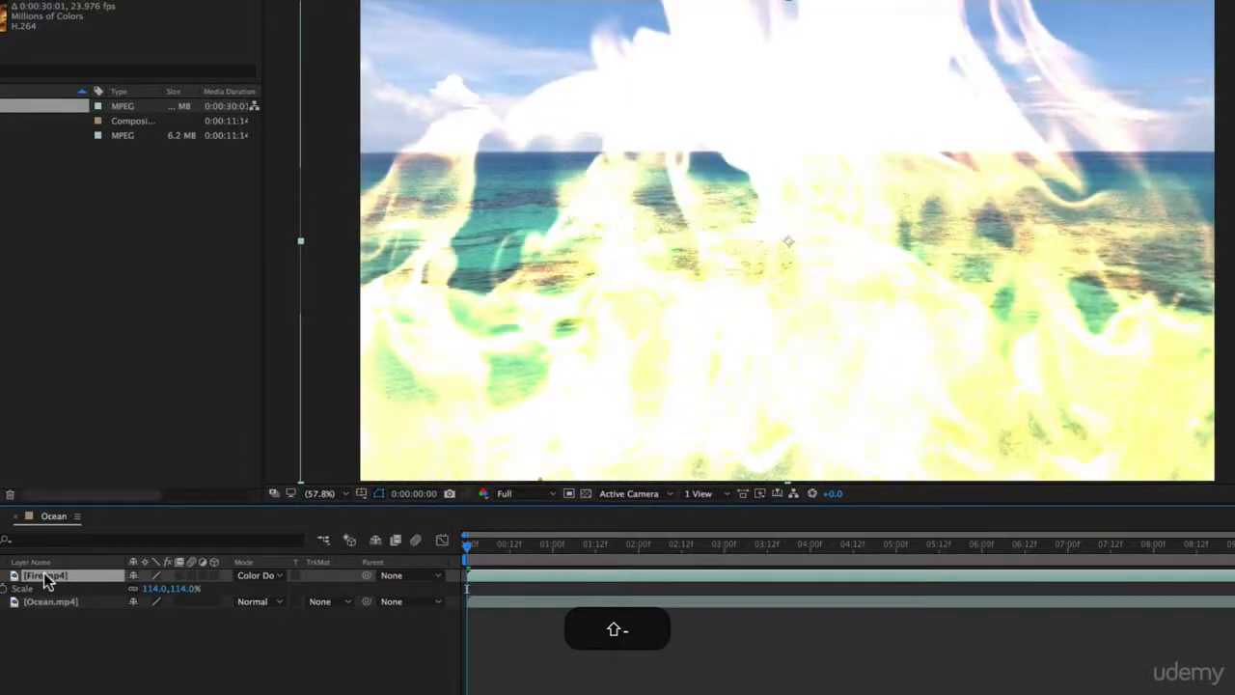
key("shift+minus")
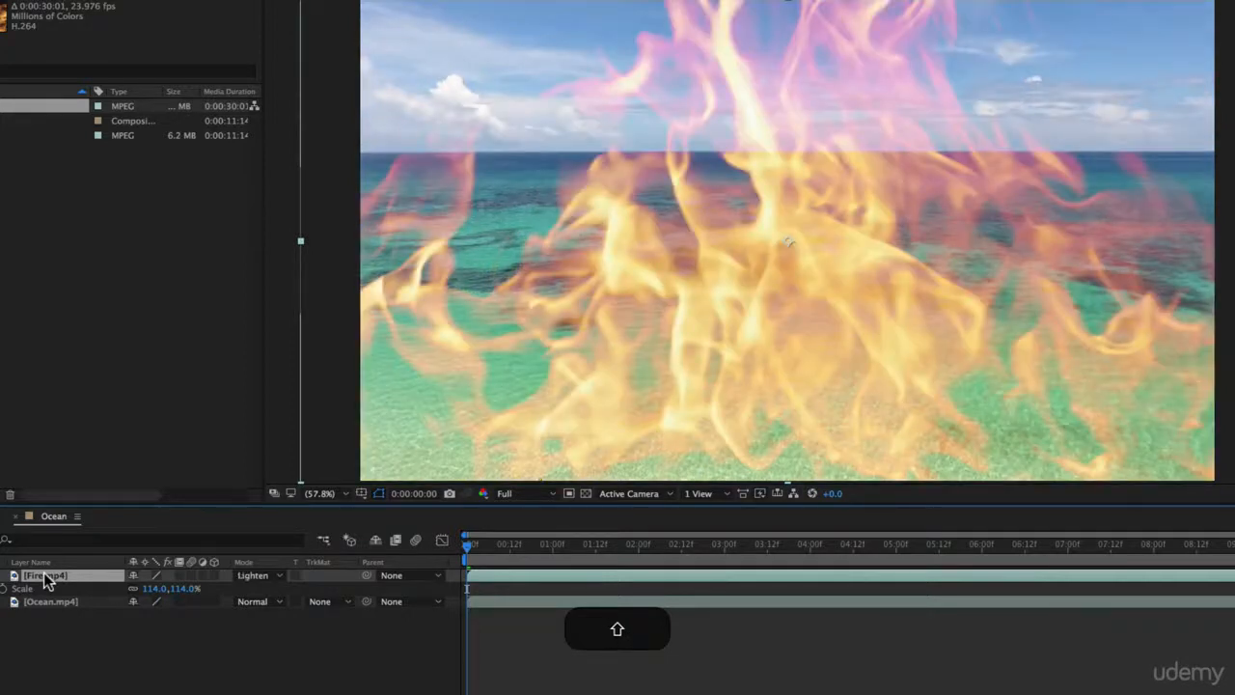
key("shift+minus")
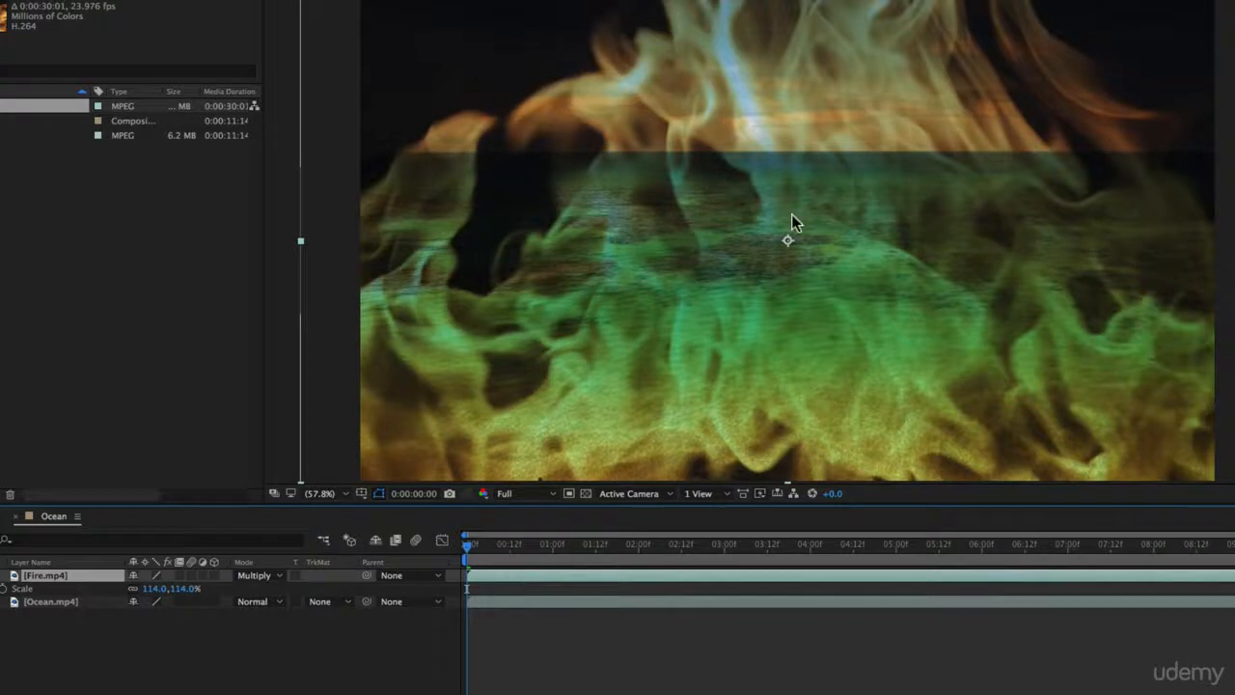
Set the Fire.mp4 layer's blending mode to Screen
left_click(266, 579)
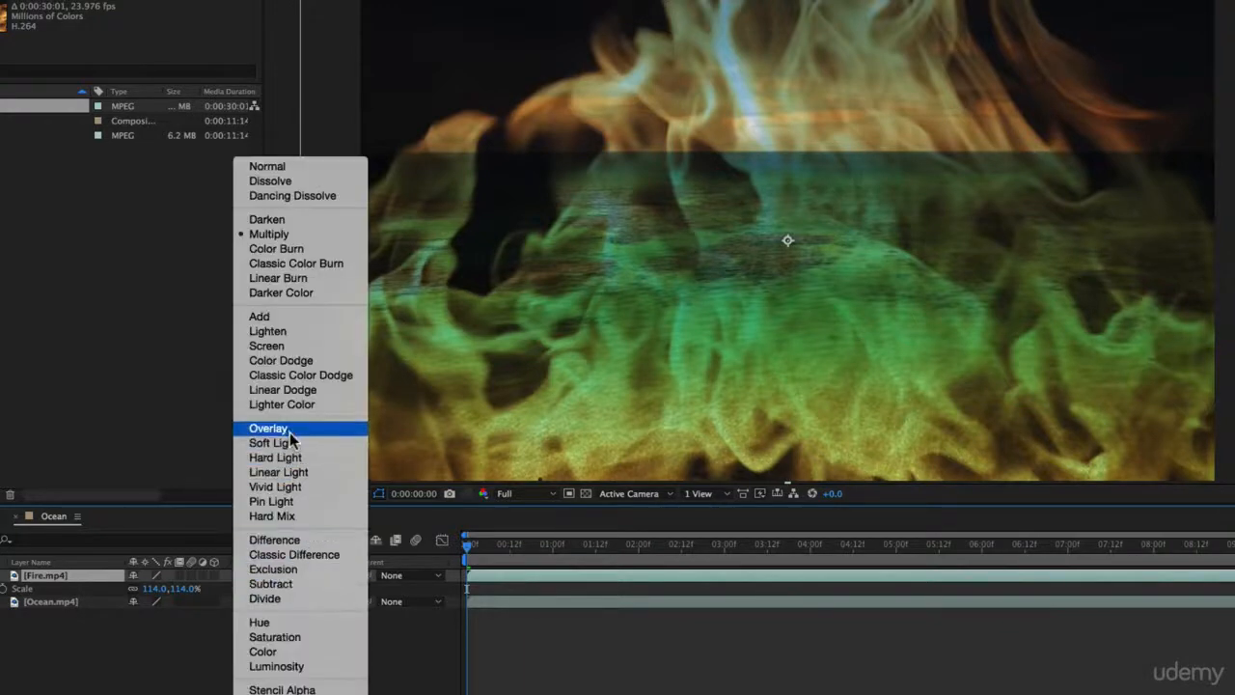
left_click(295, 346)
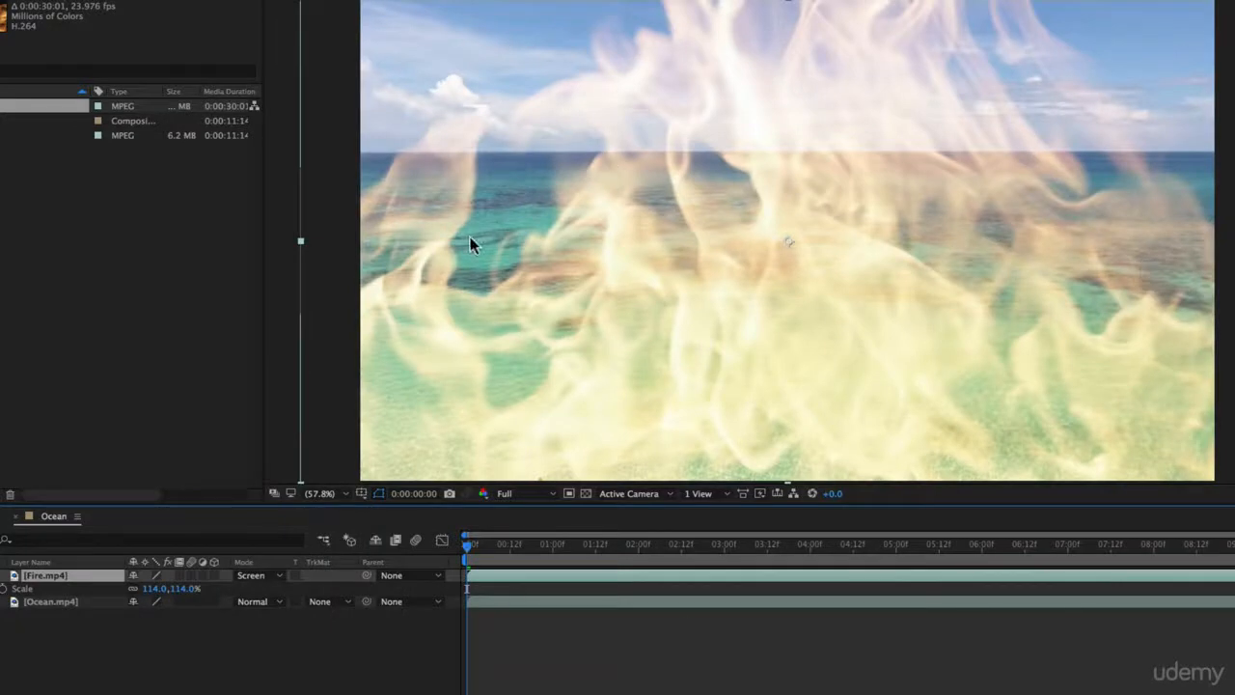
left_click(502, 603)
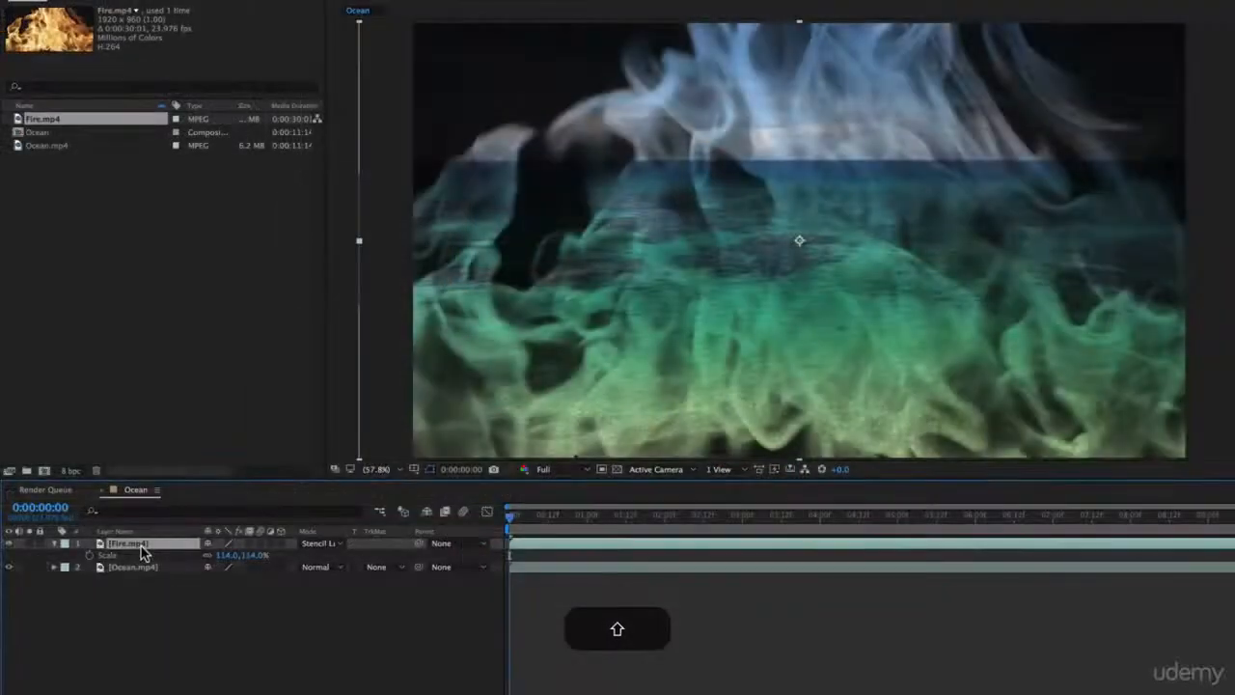
Set the Fire.mp4 layer's blending mode to Stencil Luma and preview the composite along the timeline
left_click(338, 545)
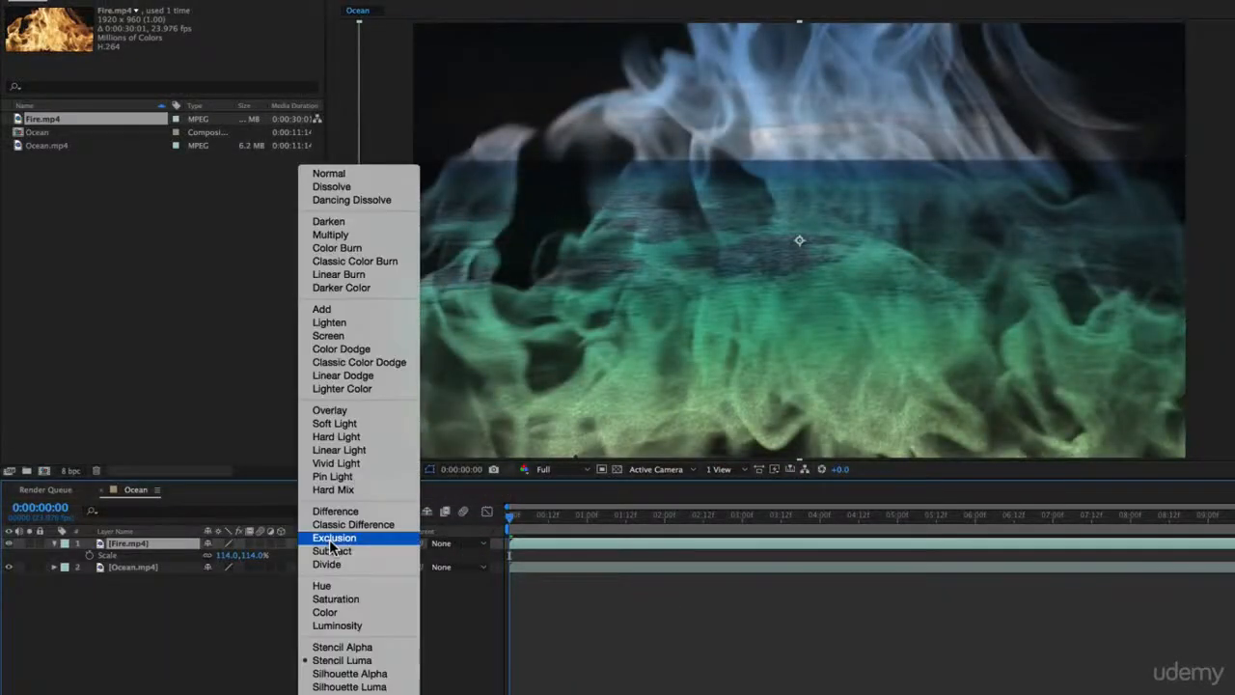
left_click(373, 662)
left_click_drag(601, 514, 926, 532)
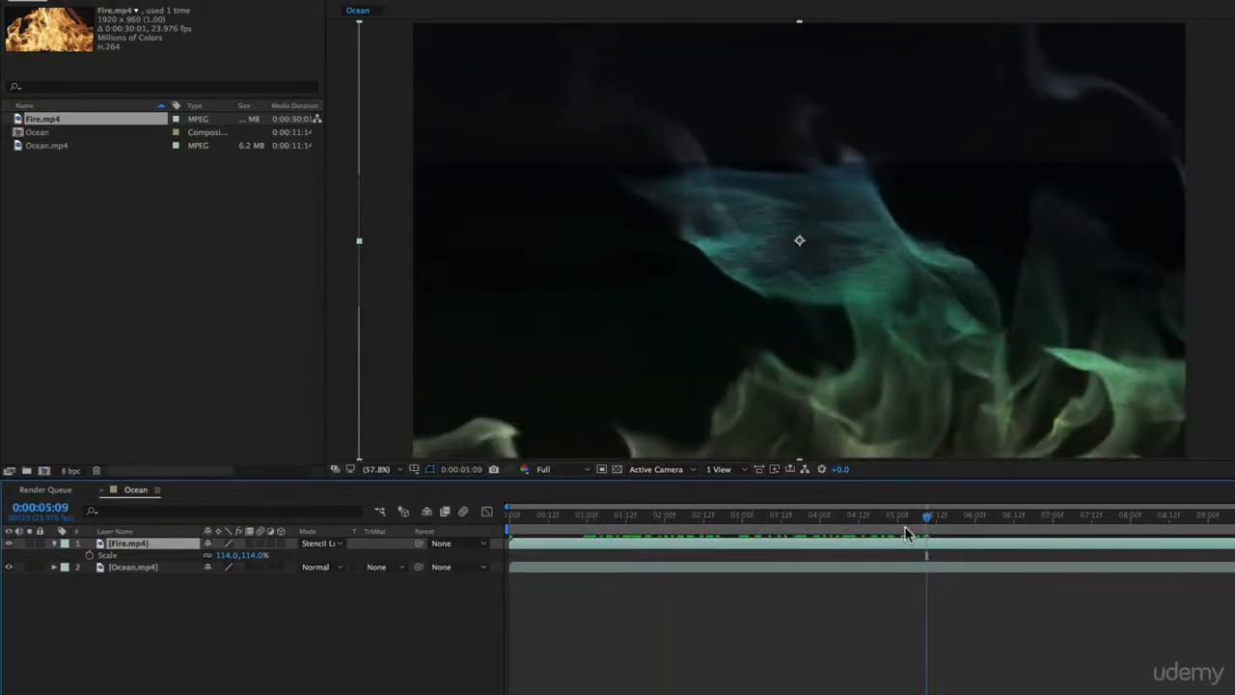
left_click_drag(928, 522, 764, 543)
key("space")
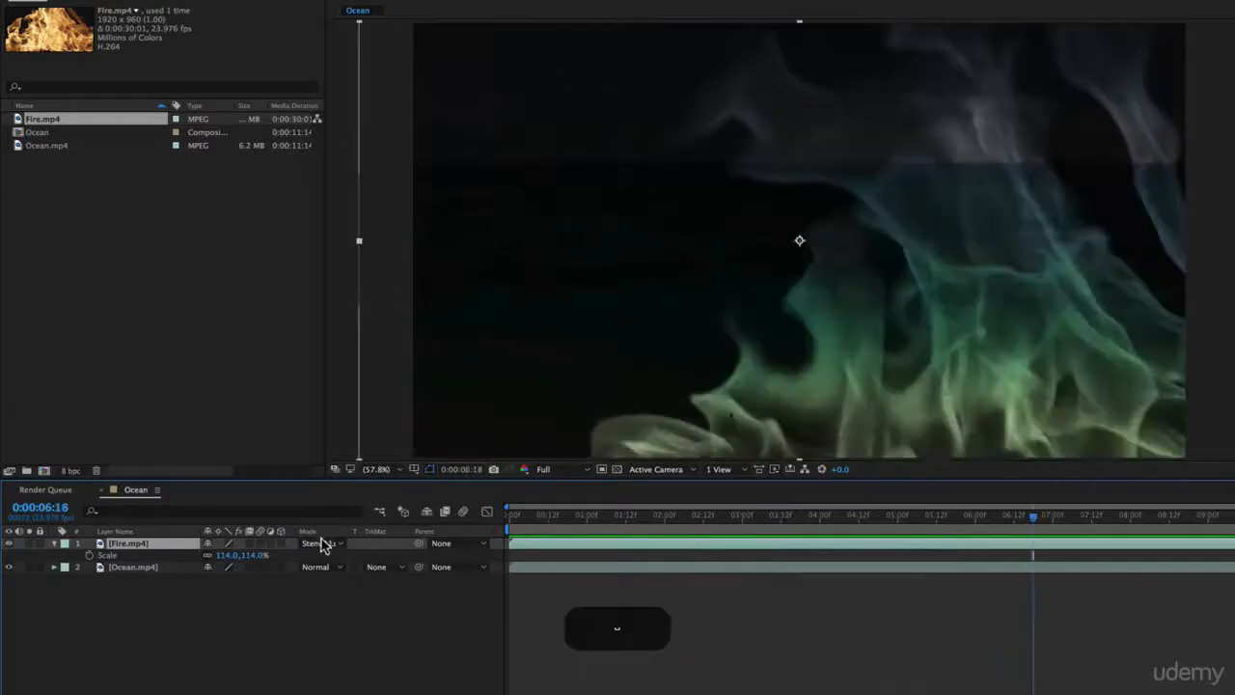
Reset the Fire.mp4 layer's blending mode to Normal and move the Ocean.mp4 layer above it
left_click(322, 544)
left_click(340, 178)
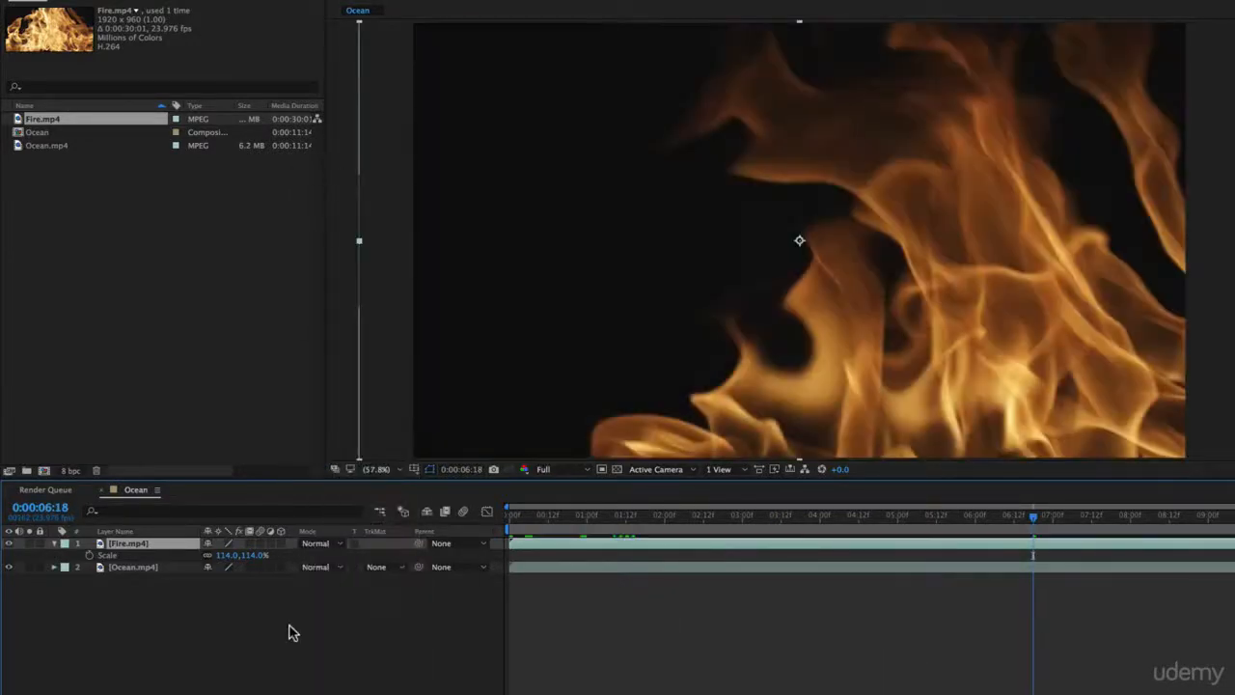
left_click_drag(135, 569, 164, 547)
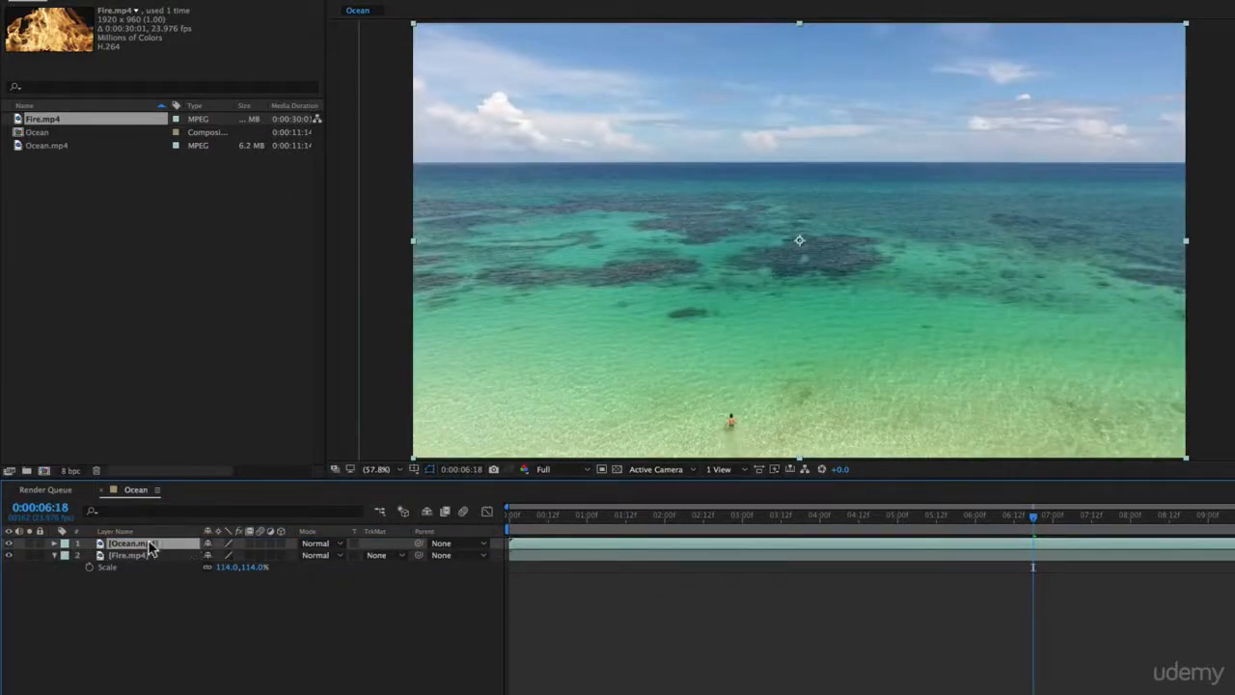
Set the Ocean.mp4 layer's blending mode to Stencil Luma and check the composite at another point in time
key("shift")
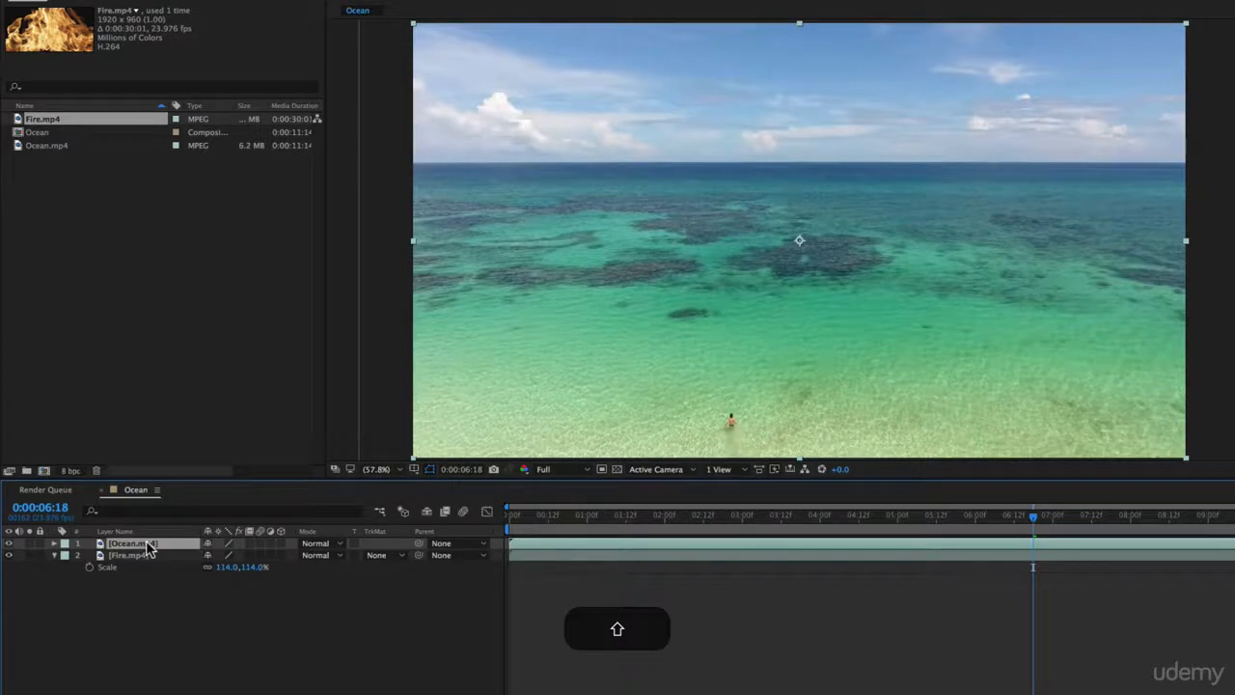
left_click(323, 543)
left_click(343, 660)
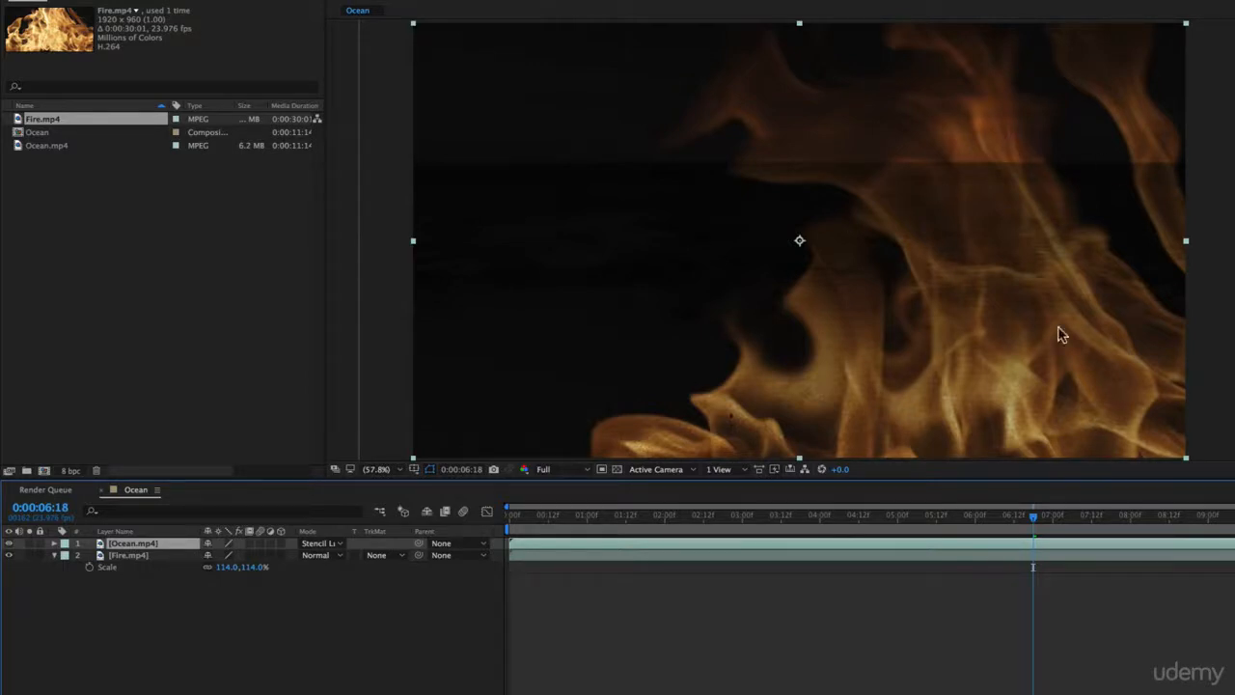
left_click(940, 518)
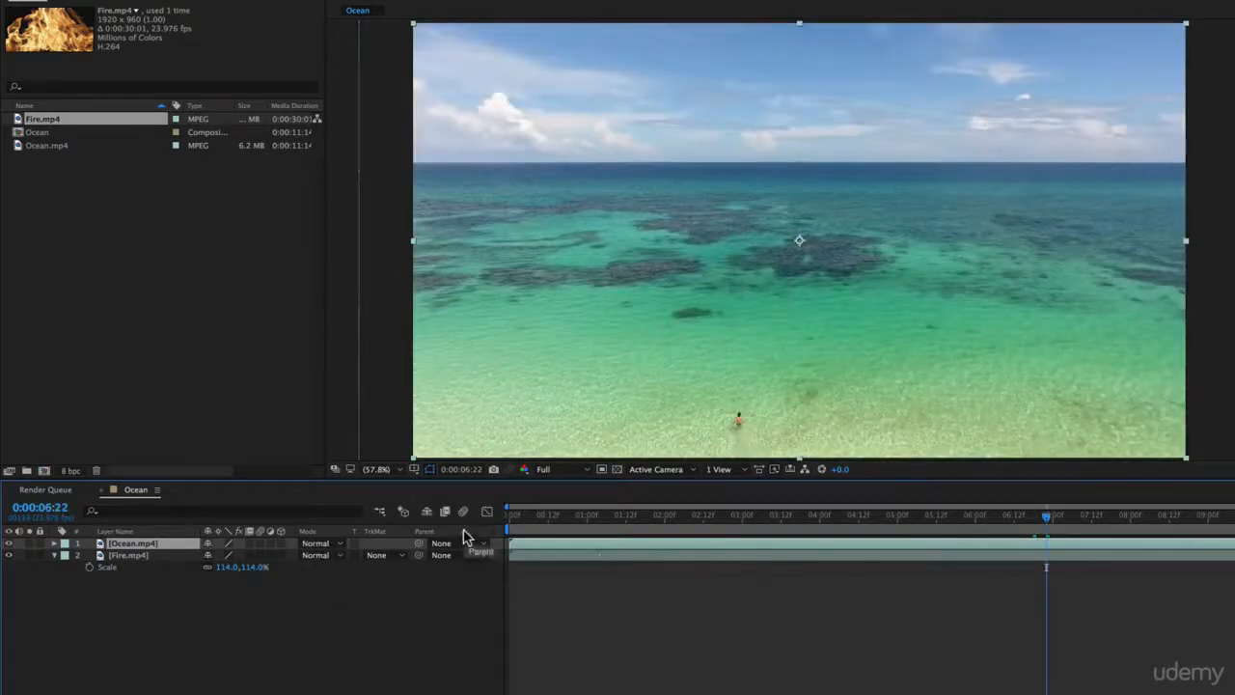
Move the Fire.mp4 layer back above Ocean.mp4 and cycle its blending mode forward from Normal to Add
left_click_drag(151, 556, 155, 539)
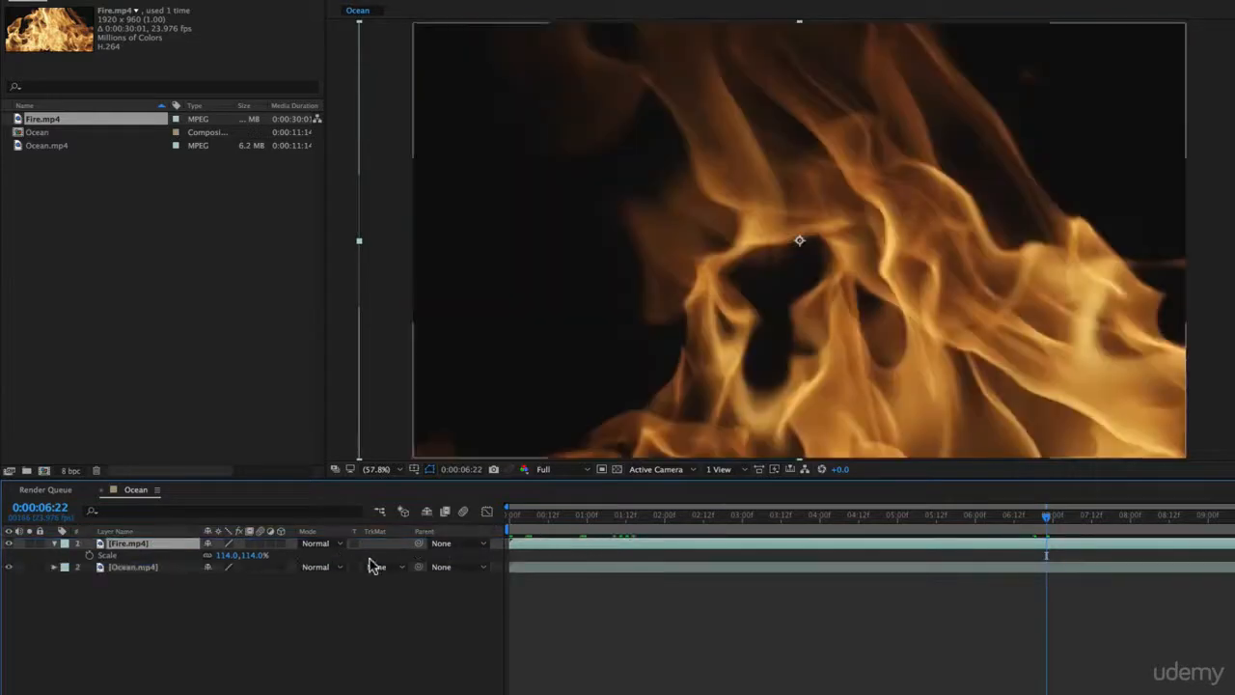
key("shift+equal")
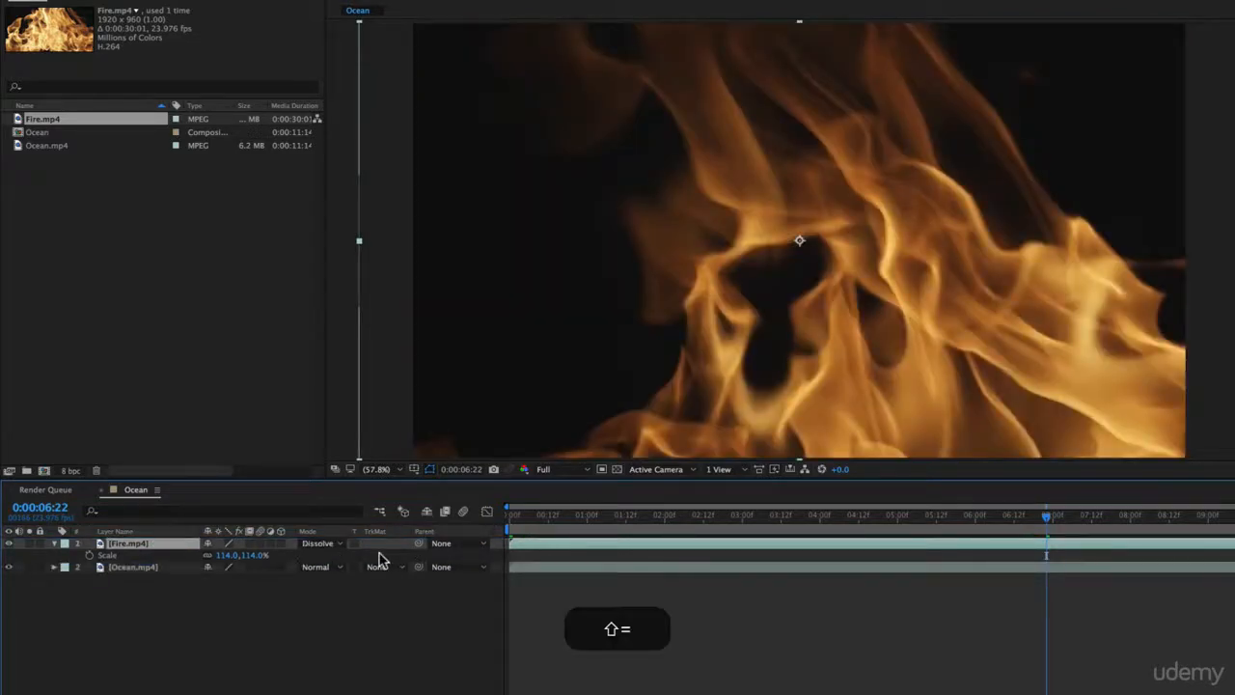
key("shift+equal")
key("shift+equal")
key("shift+equal")
key("shift+equal")
key("shift+equal")
key("shift+equal")
key("shift+equal")
key("shift+equal")
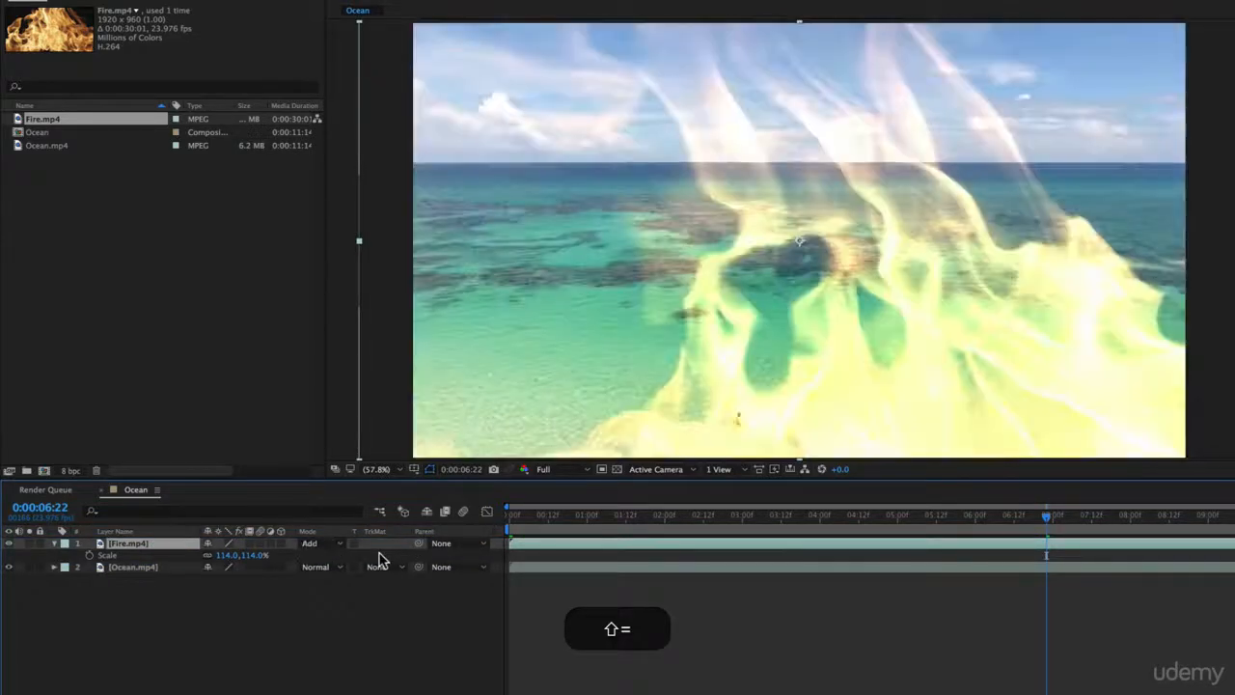
Compare the Lighten and Screen blending modes on the Fire.mp4 layer and leave it on Lighten
key("shift+equal")
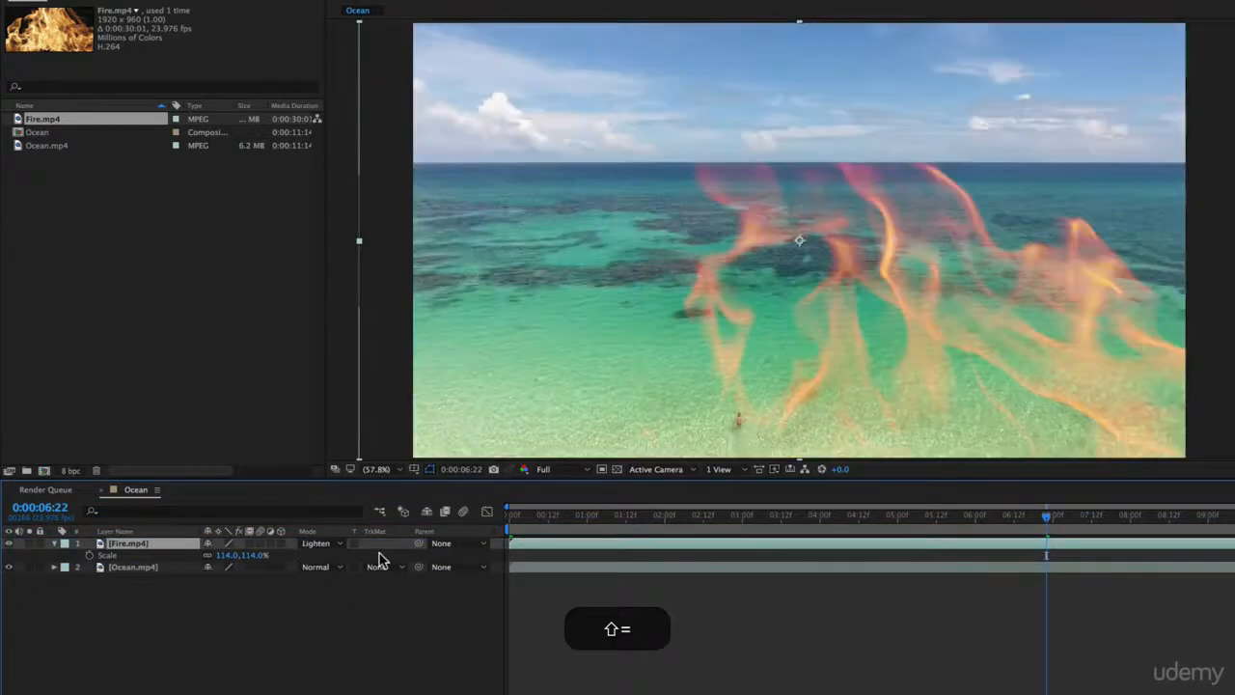
key("shift+minus")
key("shift+equal")
key("shift+equal")
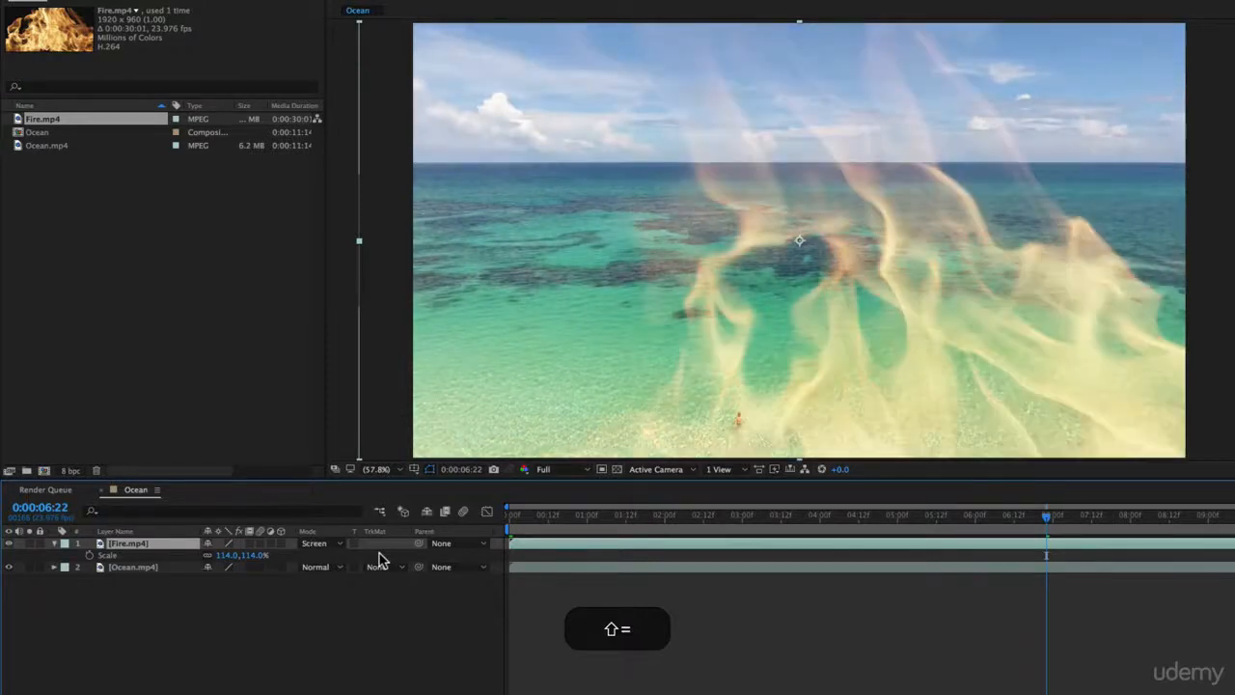
key("shift+minus")
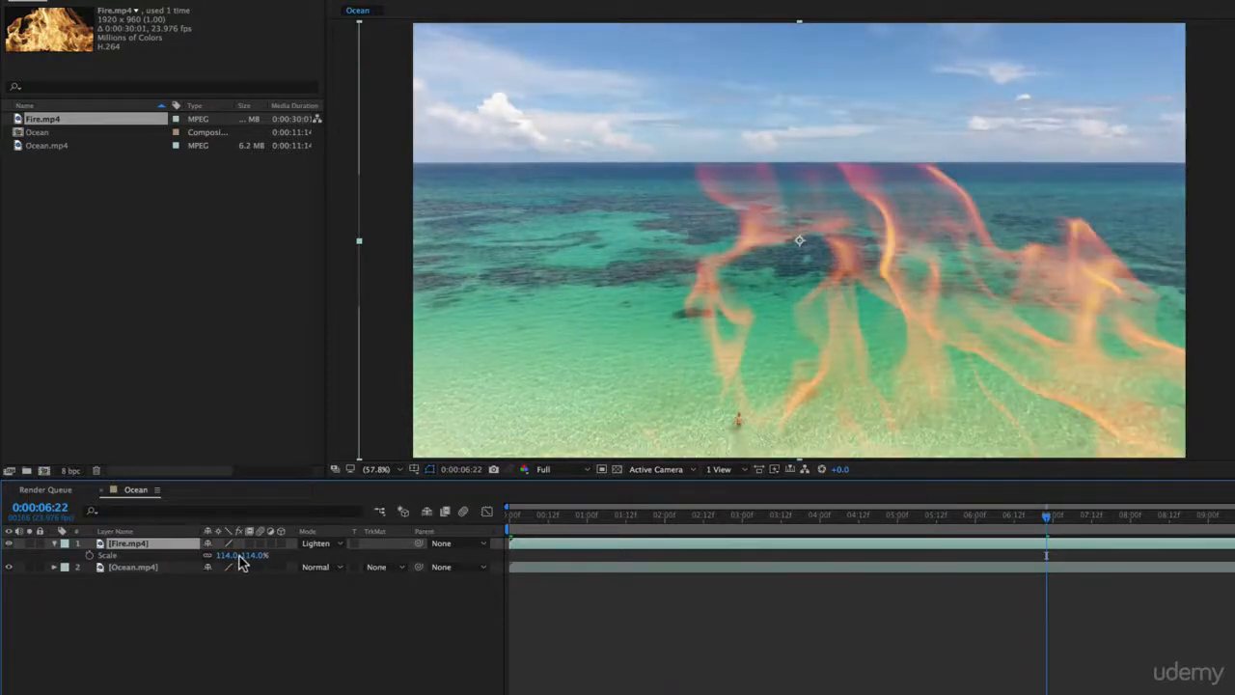
Scale the Fire.mp4 layer to 41%, place it in the upper-right sky of the image, and preview several points in time
left_click_drag(263, 562, 193, 561)
left_click_drag(946, 193, 1091, 89)
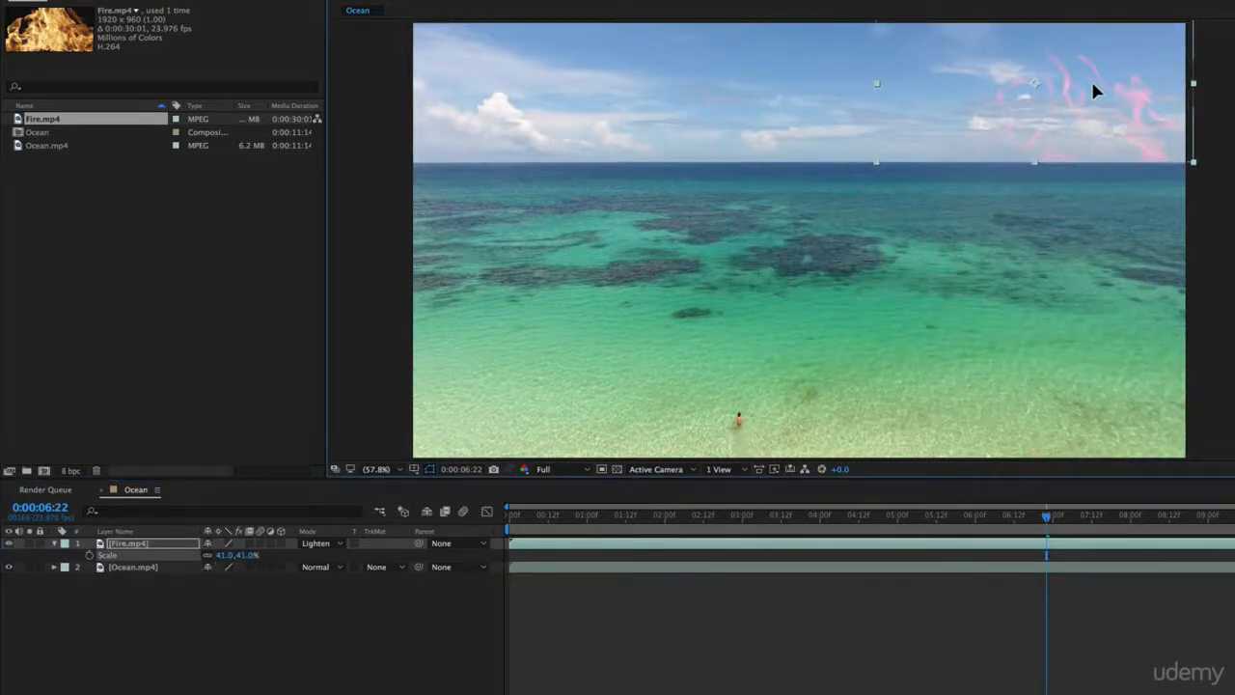
key("space")
left_click_drag(1077, 511, 1094, 518)
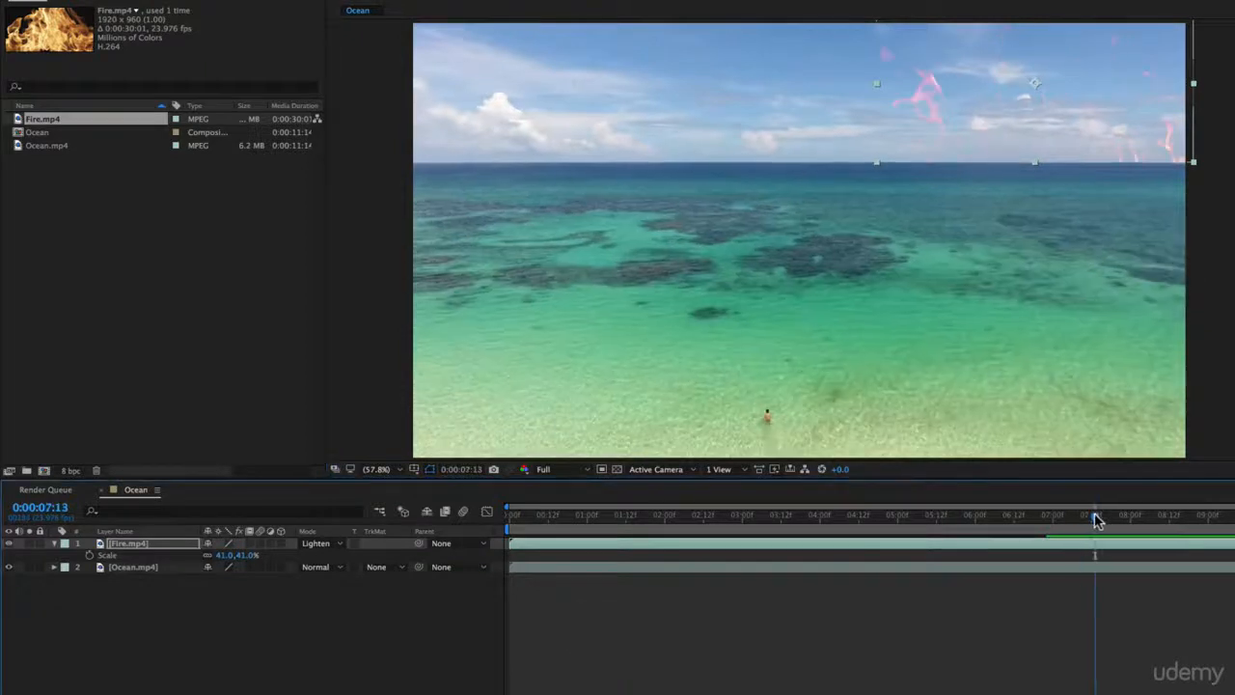
key("space")
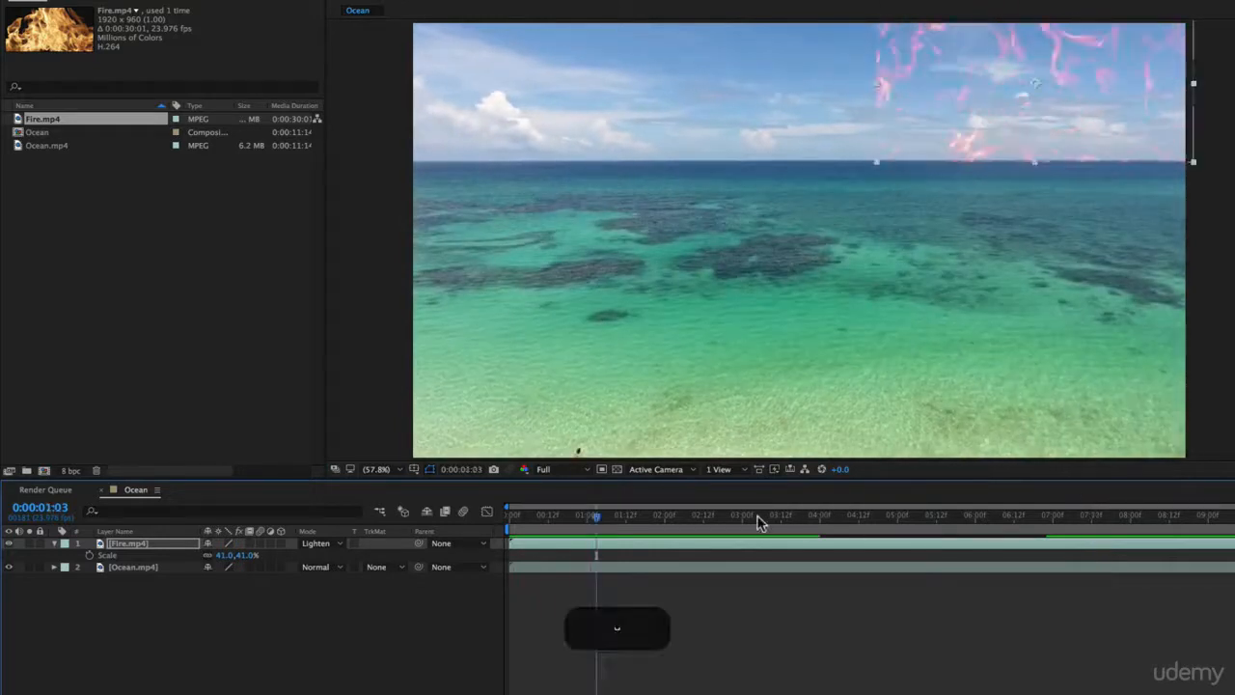
left_click_drag(1069, 546, 885, 551)
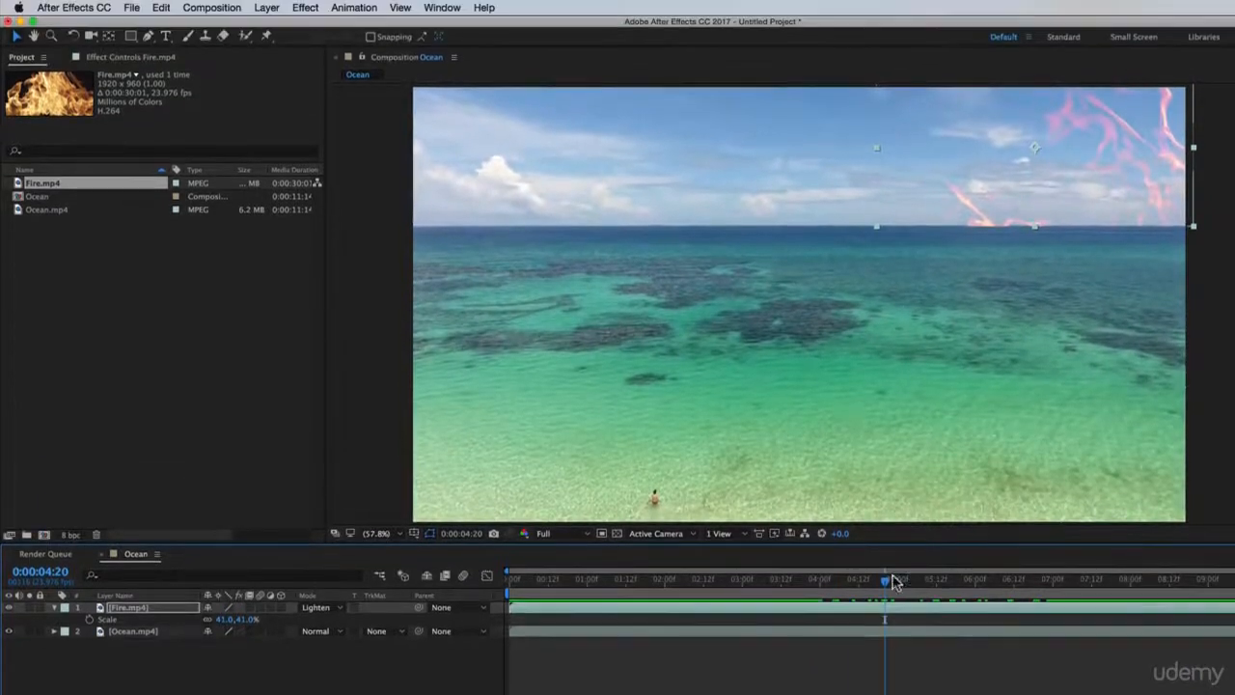
left_click_drag(898, 582, 802, 583)
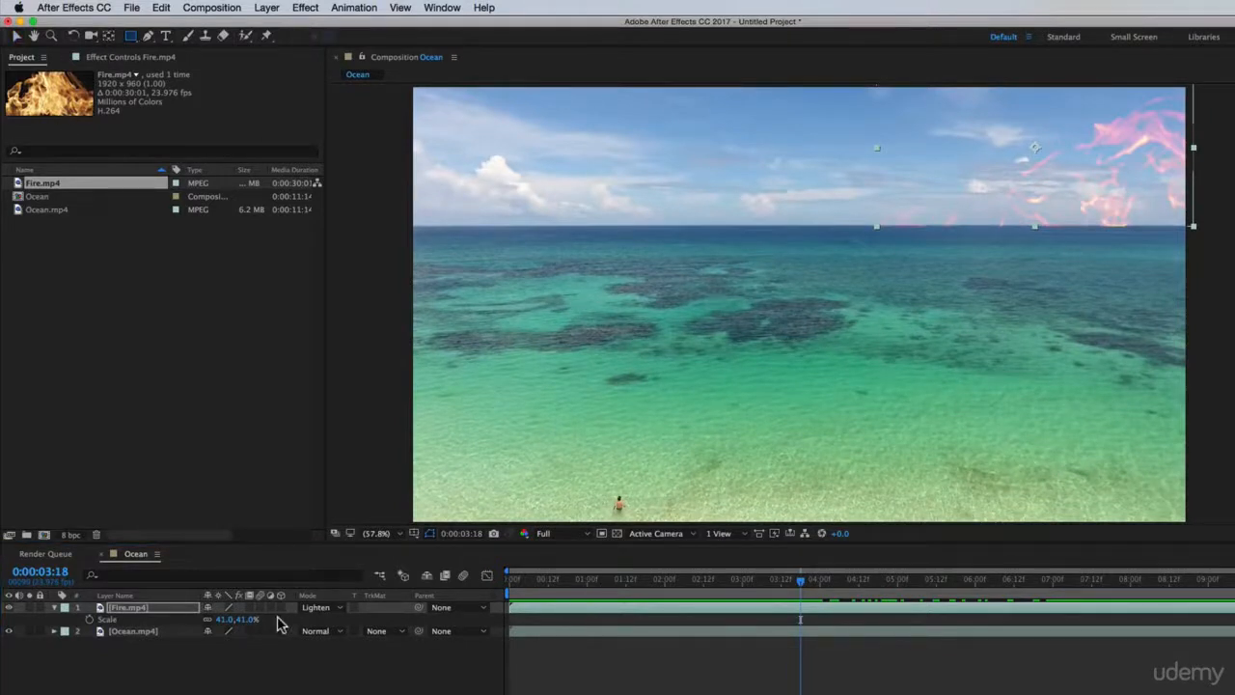
Set the Fire.mp4 layer's blending mode to Normal and draw a rectangular mask that trims its left edge
left_click(331, 608)
left_click(329, 237)
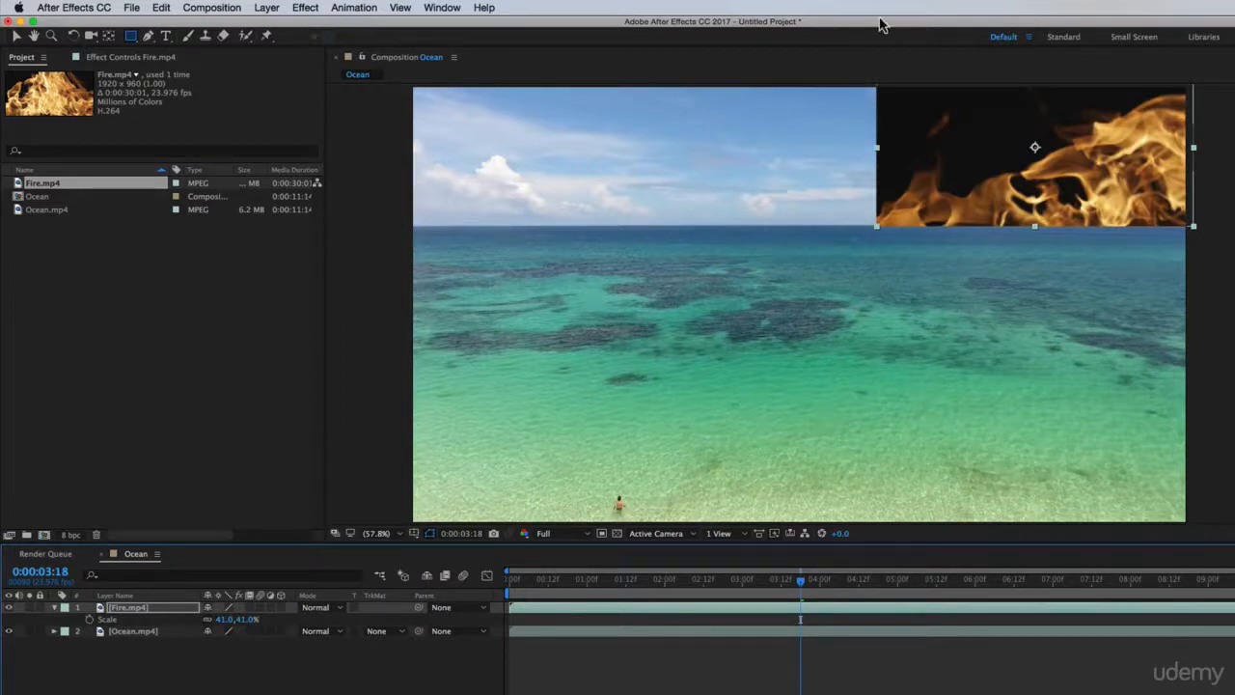
left_click_drag(895, 233, 1212, 70)
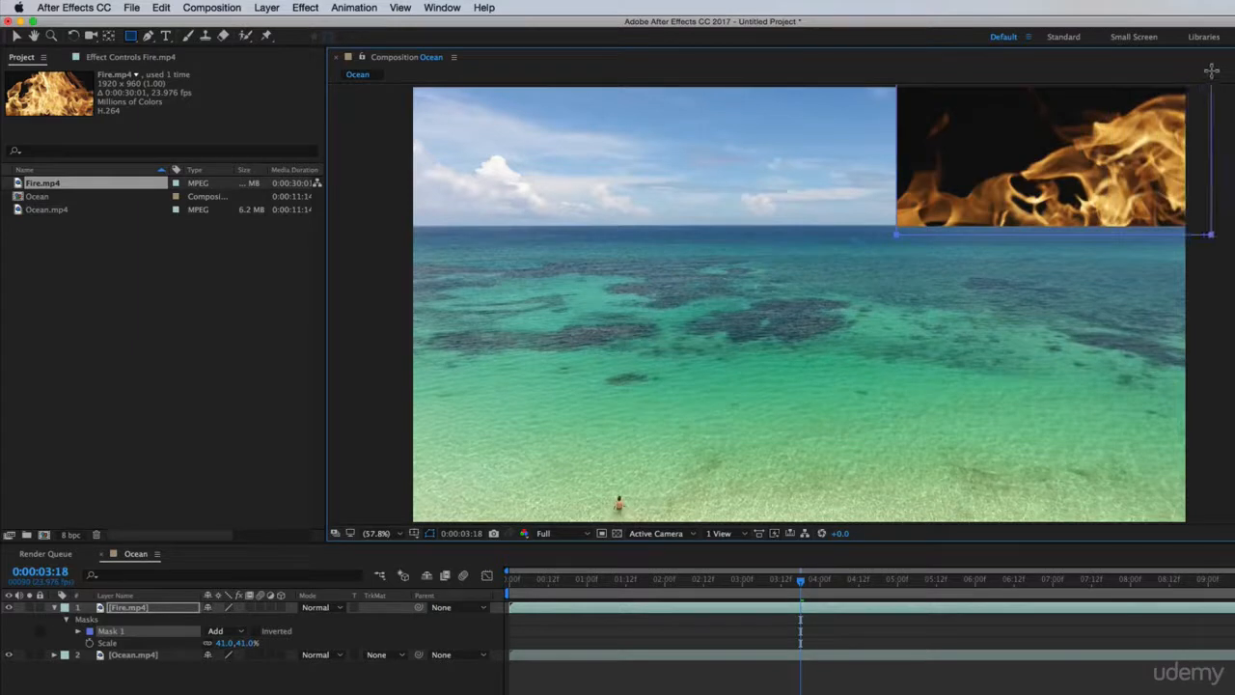
Set the Fire.mp4 mask feather to 123 pixels and the layer's blending mode to Lighten
key("f")
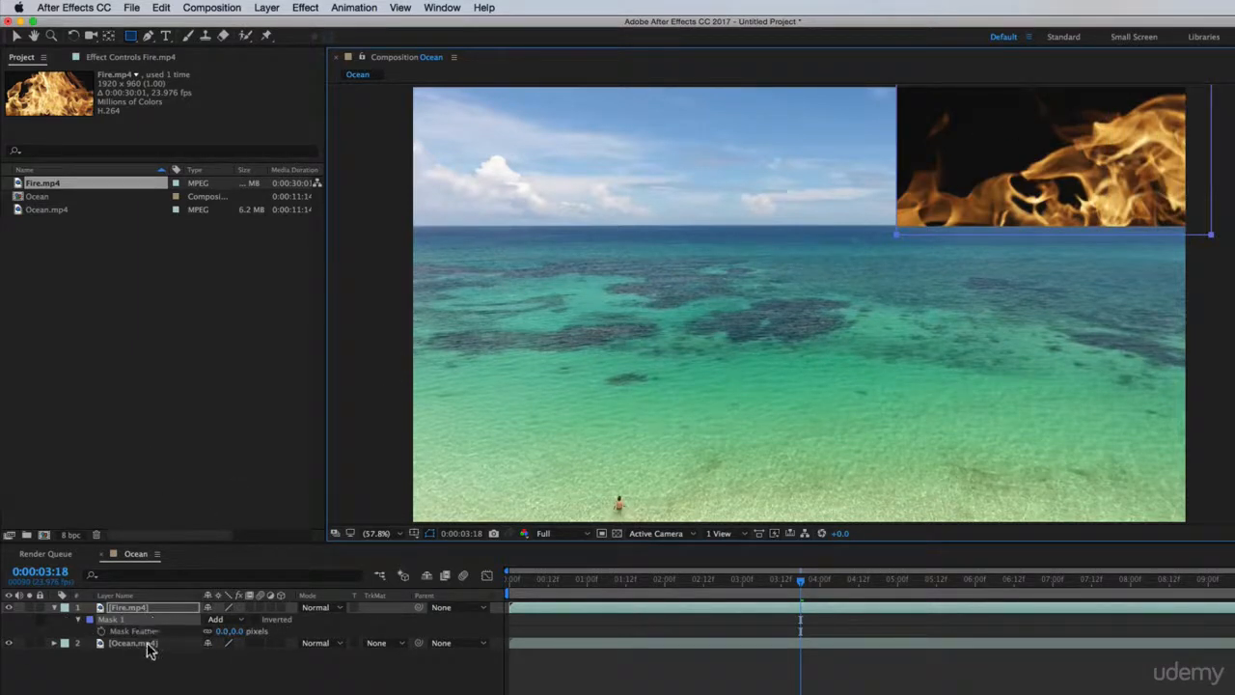
left_click(53, 607)
left_click(53, 607)
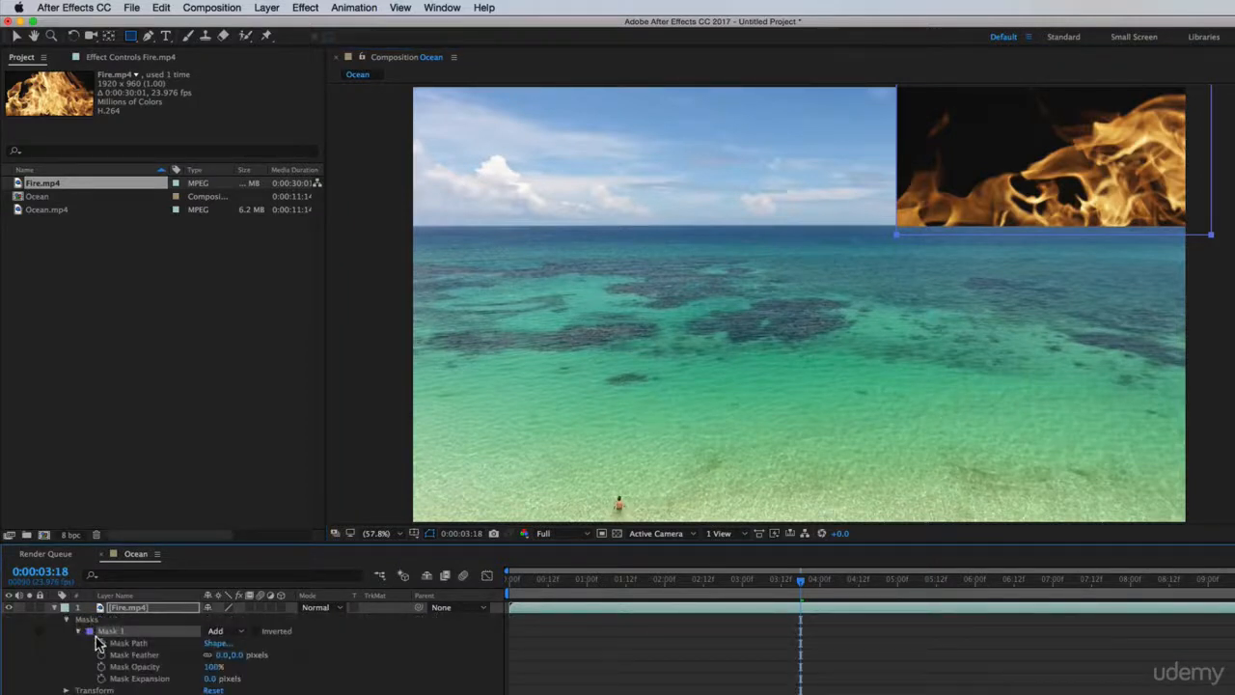
left_click_drag(237, 664, 355, 664)
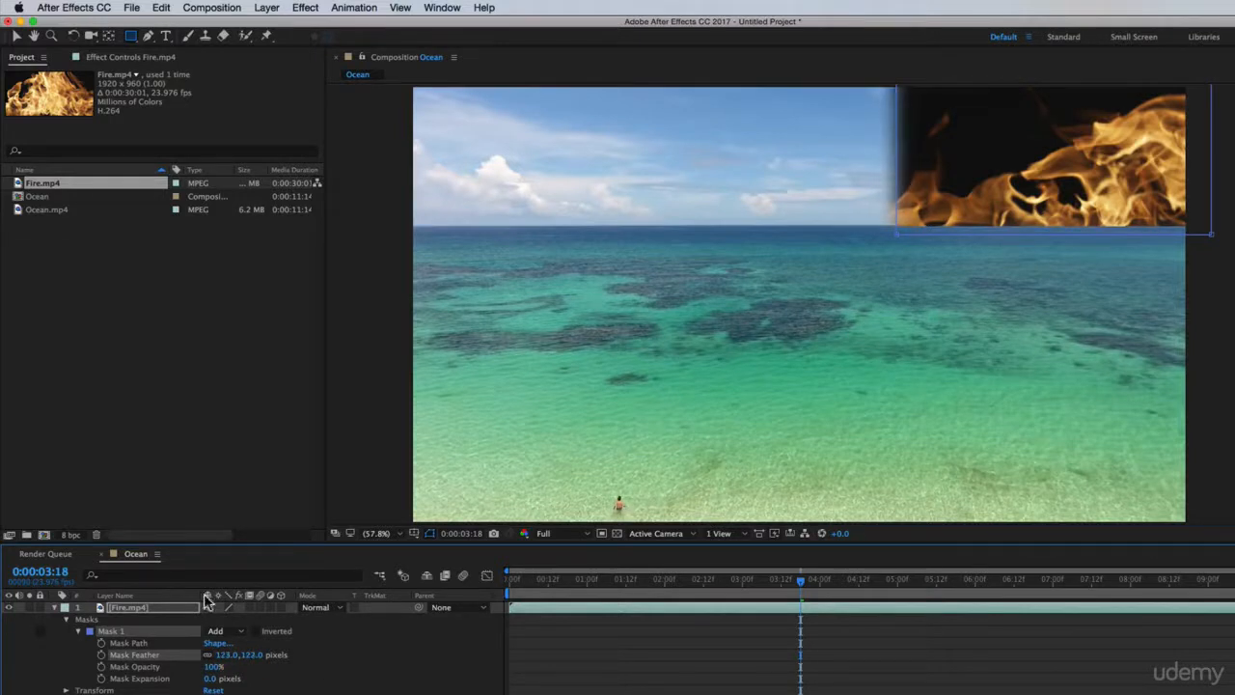
left_click(55, 608)
left_click(328, 610)
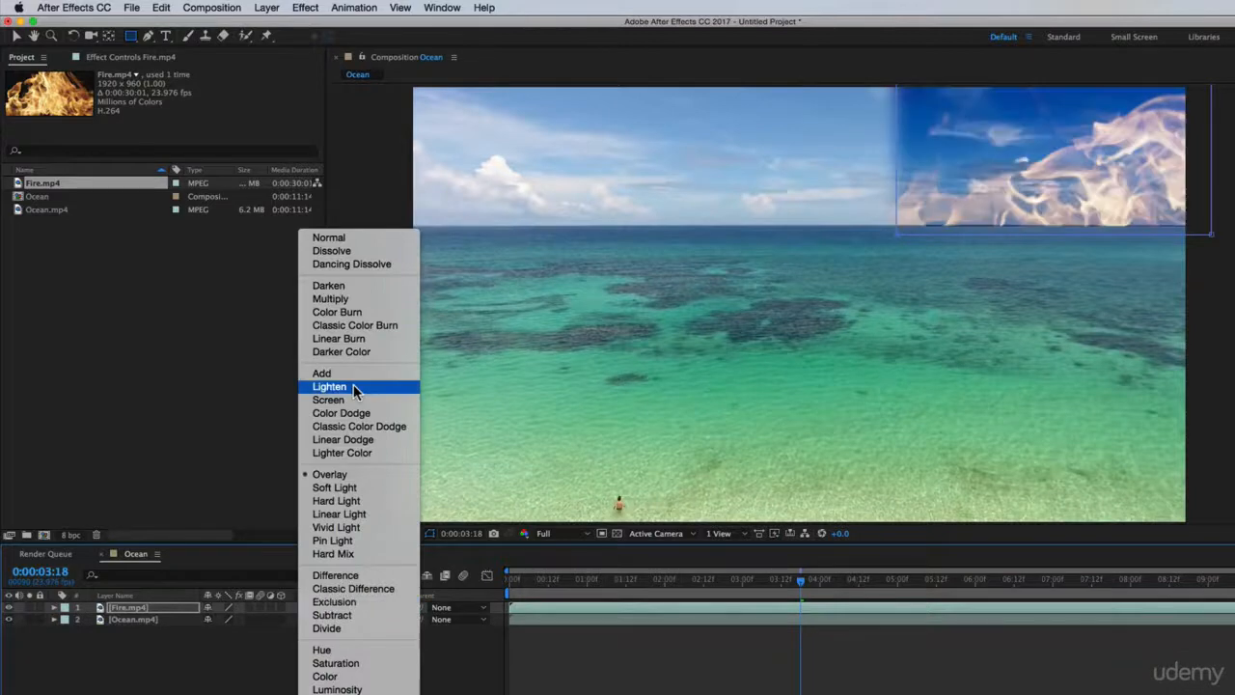
left_click(353, 384)
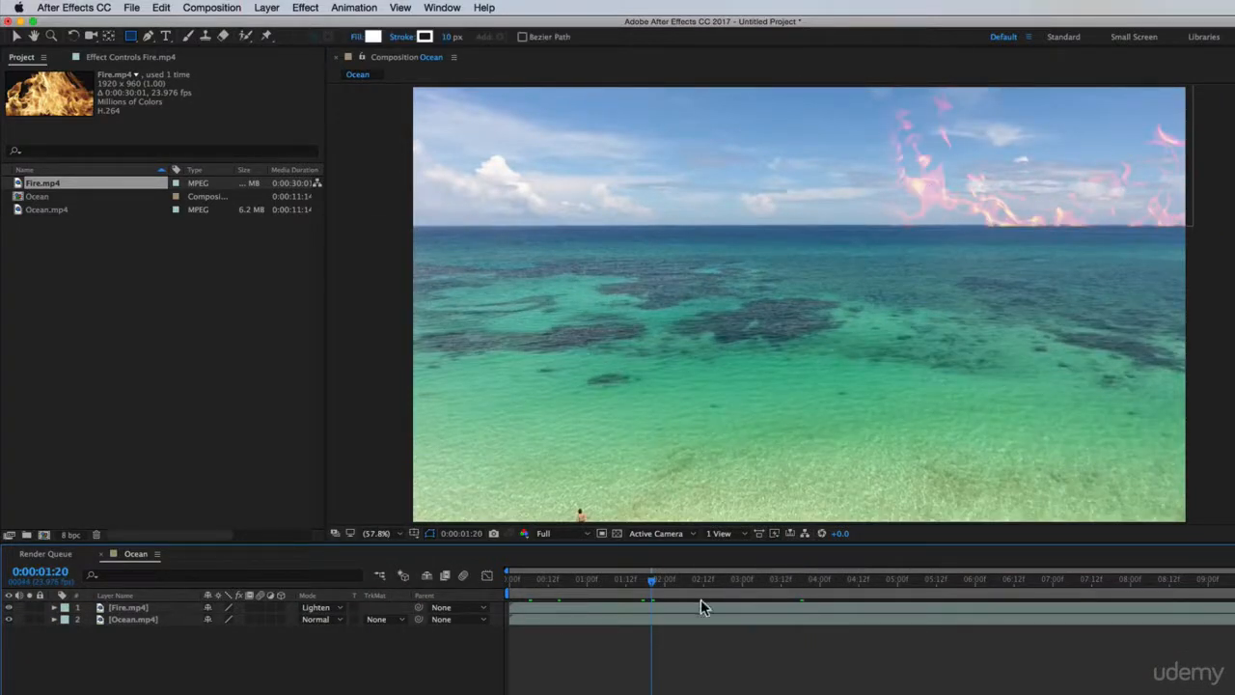
Duplicate the Fire.mp4 layer twice, spread the copies leftward along the horizon, and preview the row of flames
left_click(703, 605)
key("super+d")
key("super+v")
key("v")
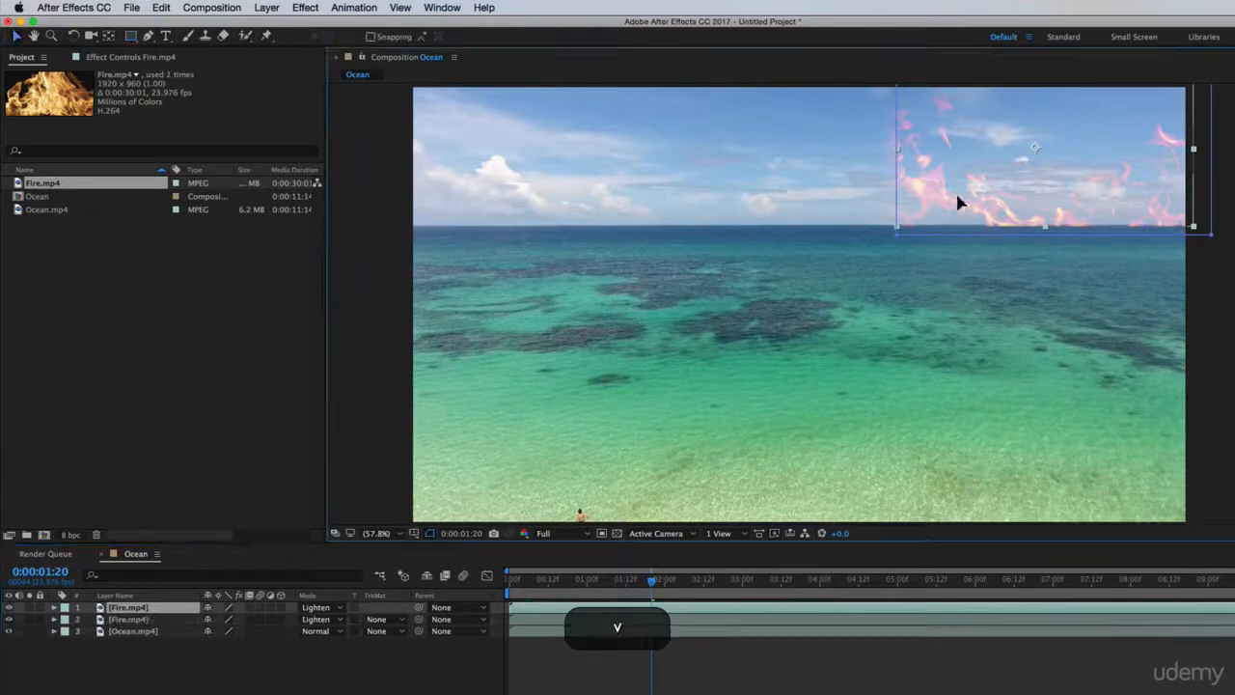
left_click_drag(957, 199, 667, 187)
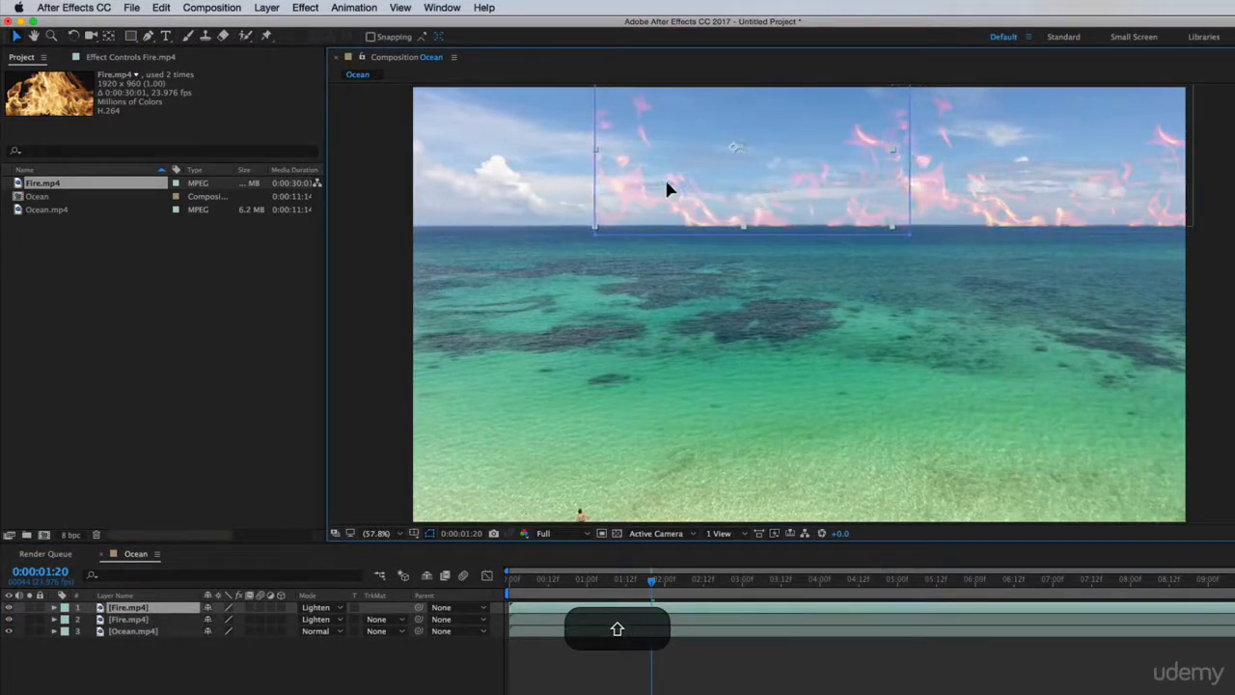
key("super+d")
left_click_drag(753, 202, 472, 219)
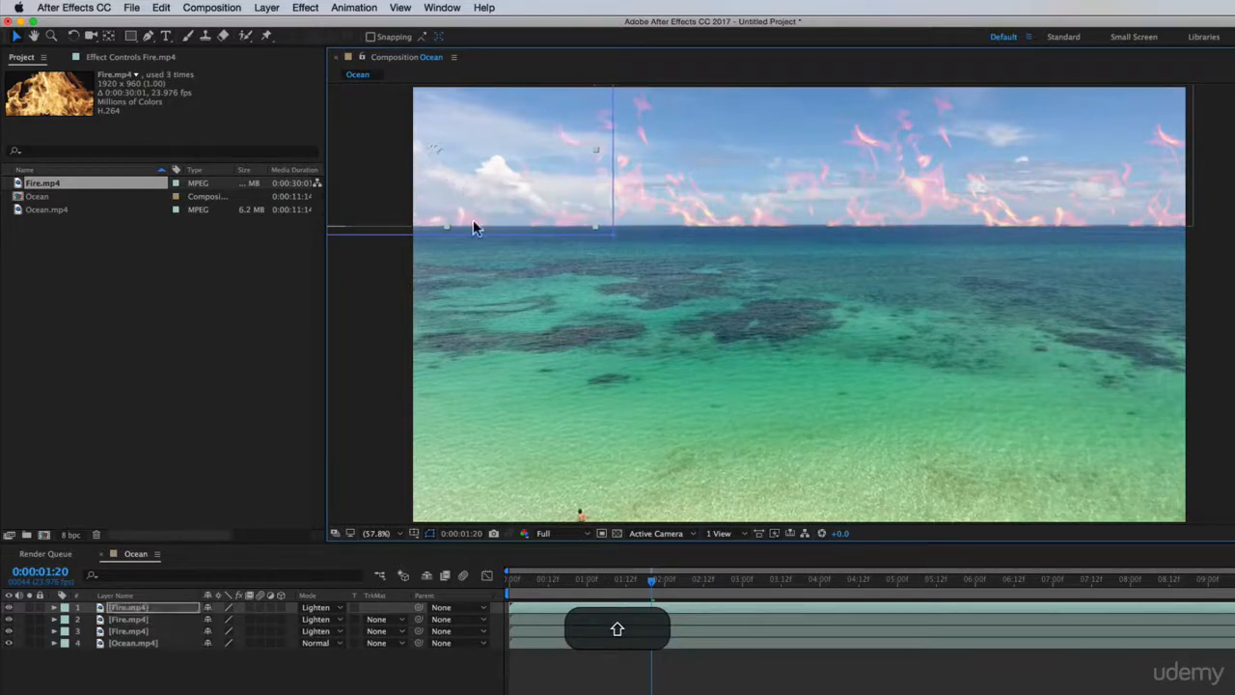
key("shift+space")
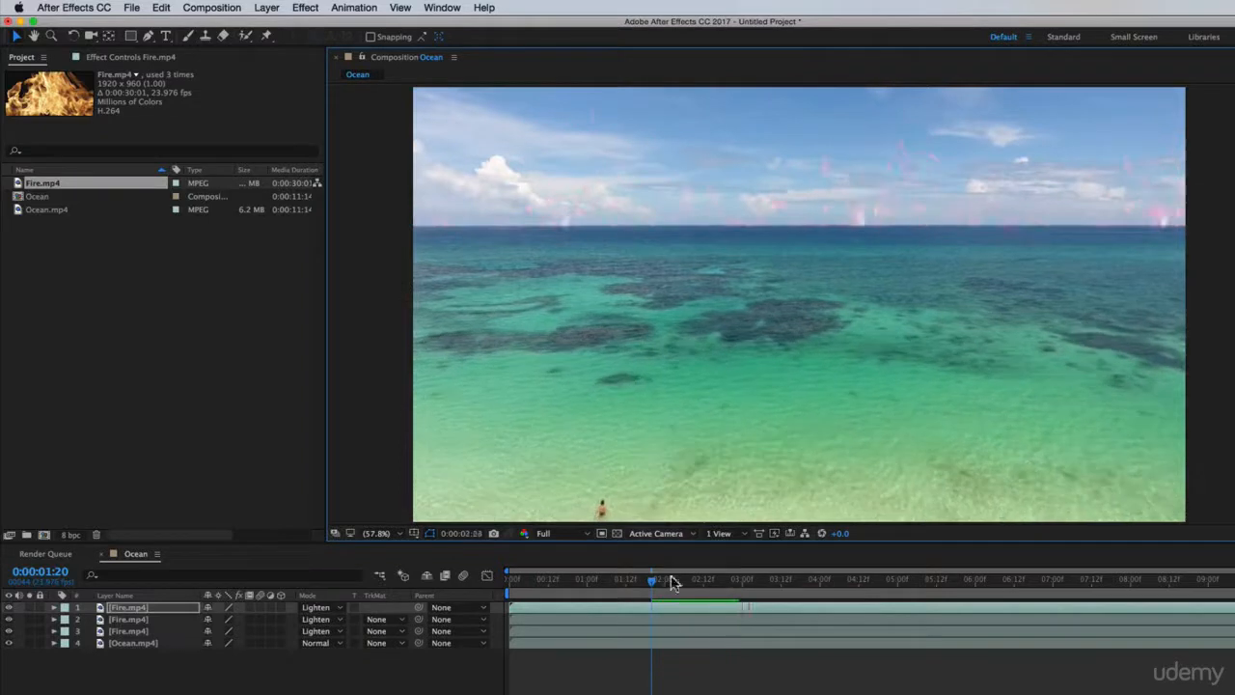
key("space")
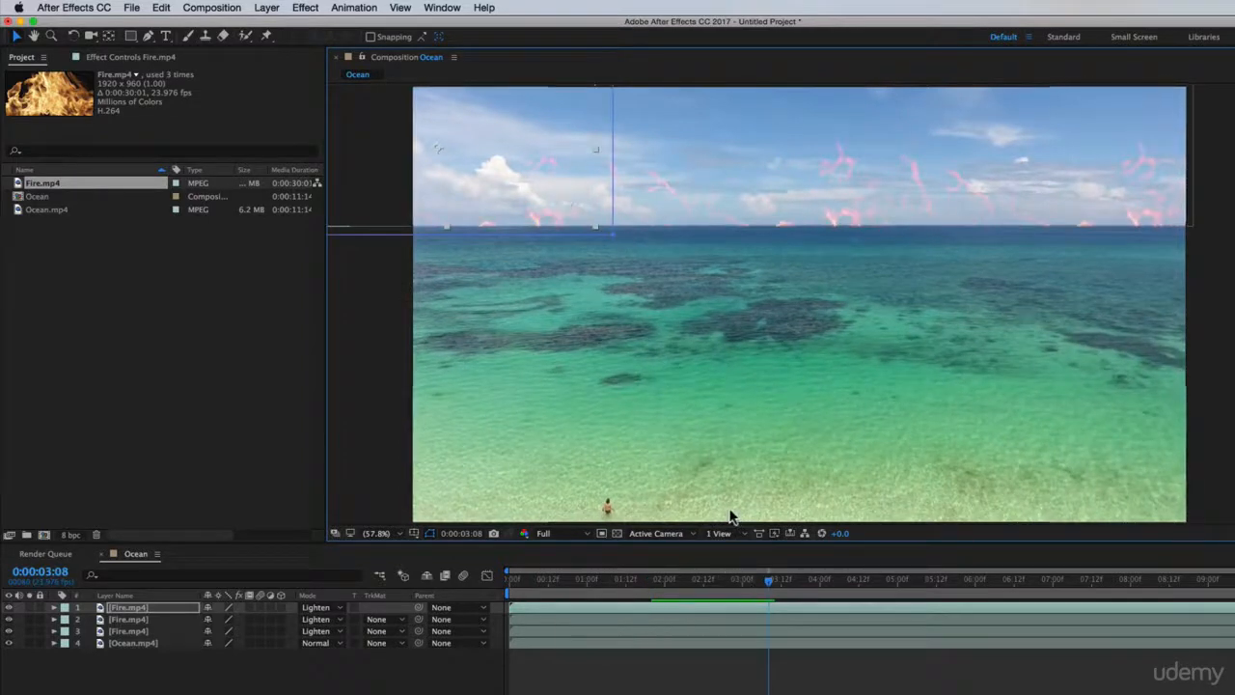
Add two more Fire.mp4 duplicates overlapping the existing flames along the horizon and preview the composite
key("super+d")
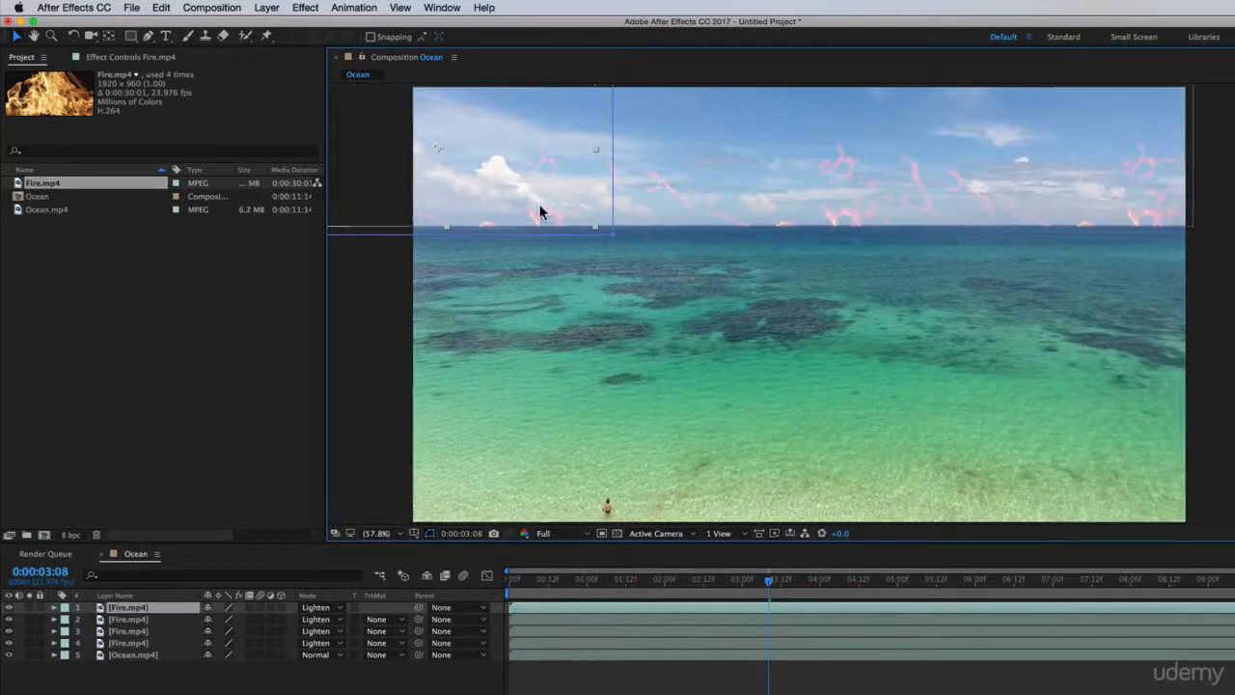
left_click_drag(540, 206, 1059, 209)
key("shift+super+d")
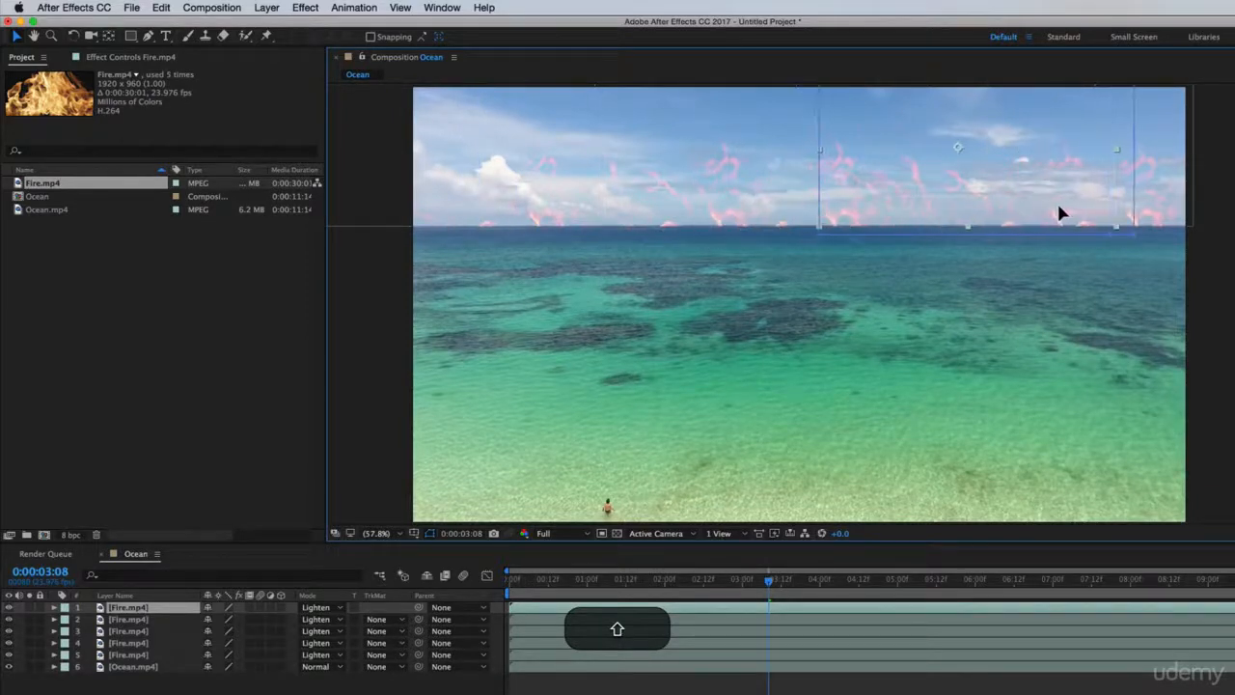
key("space")
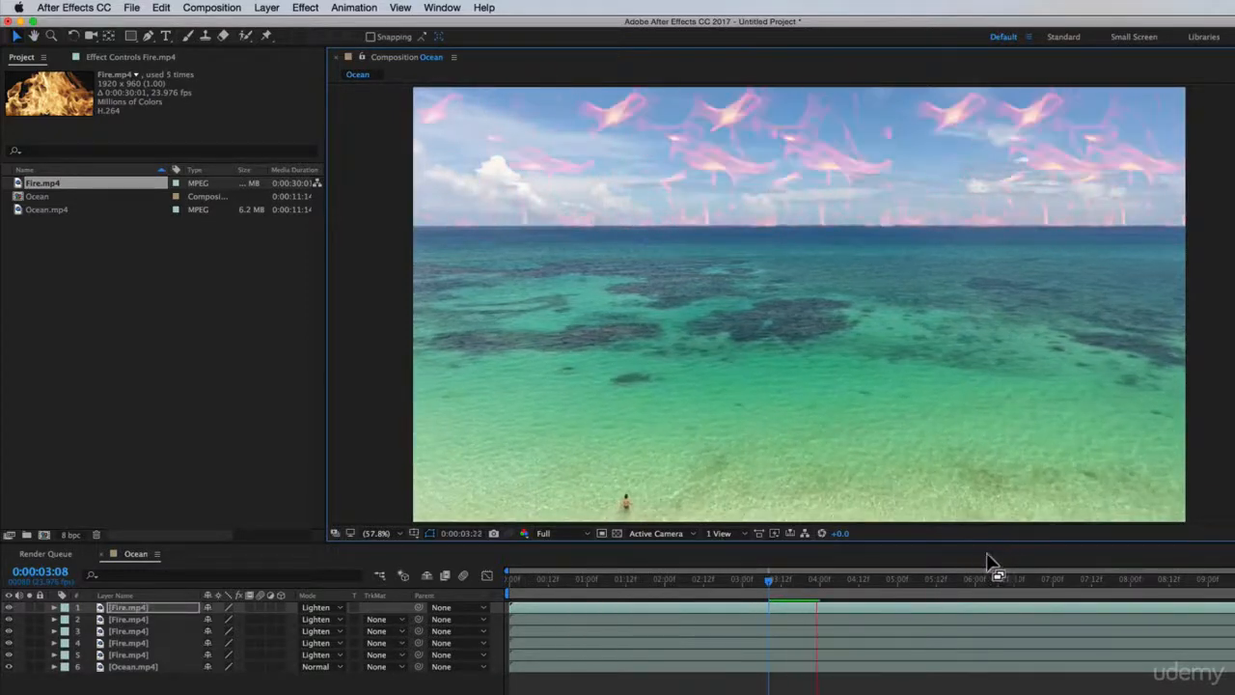
key("space")
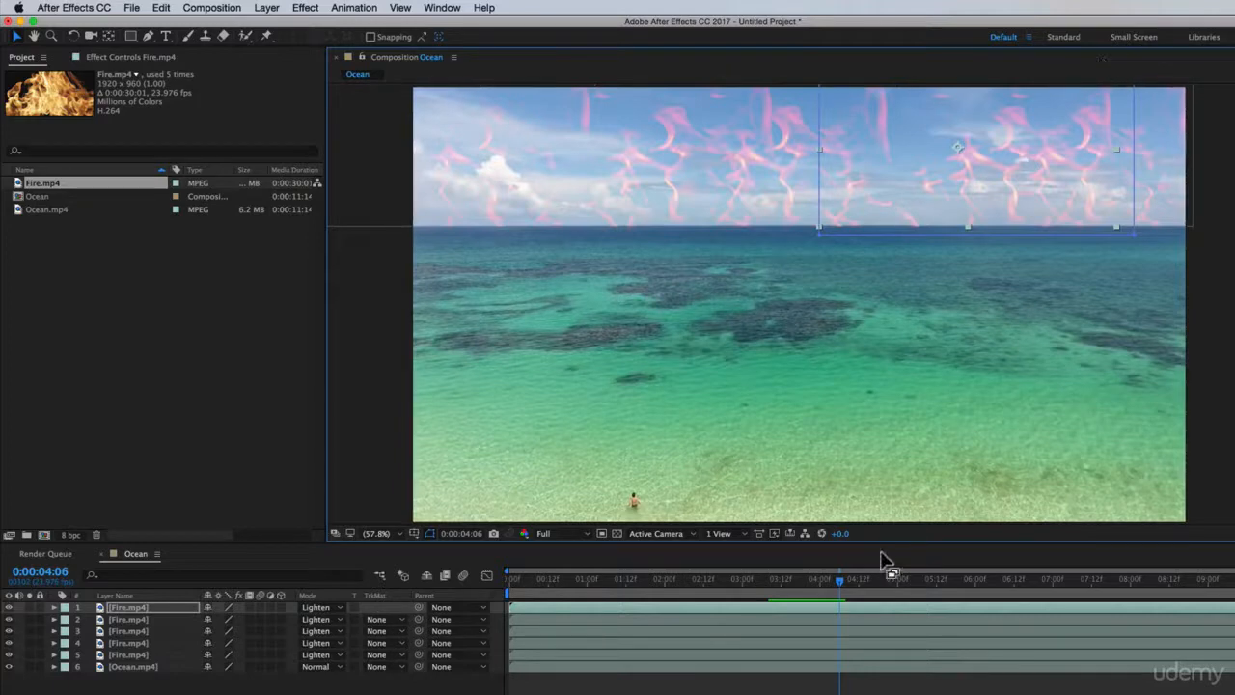
key("space")
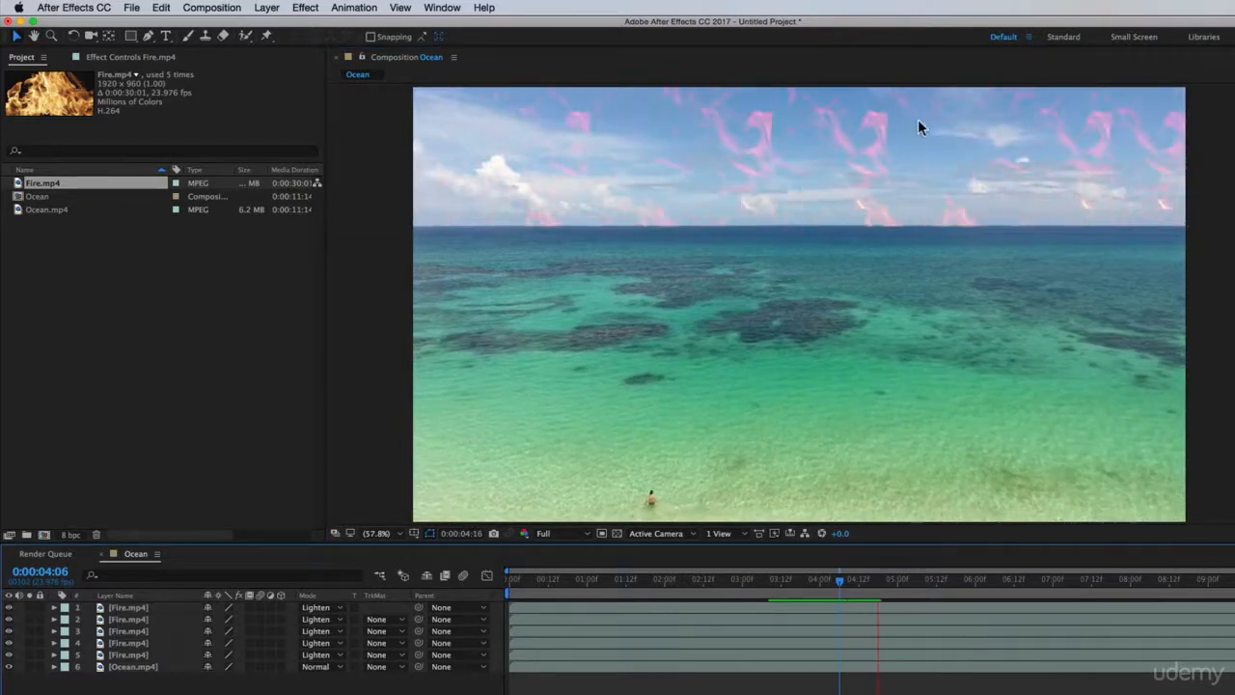
Delete all five Fire.mp4 layers from the Ocean composition
left_click(135, 608)
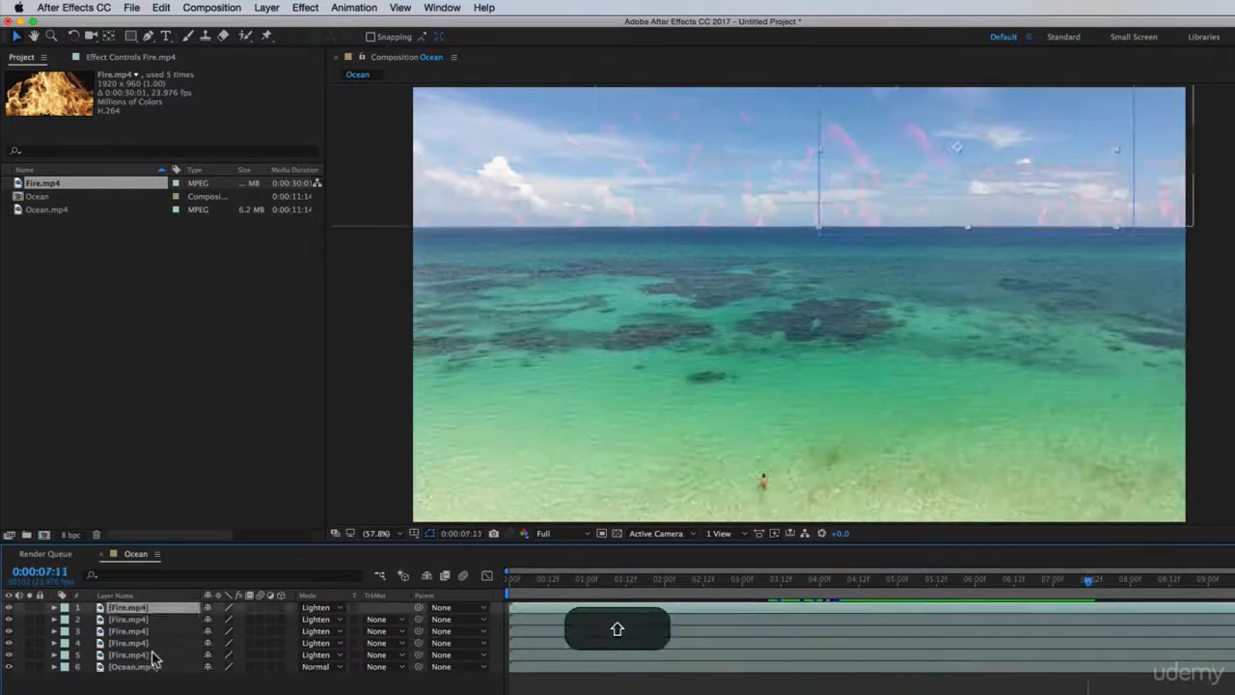
left_click(159, 656, "shift")
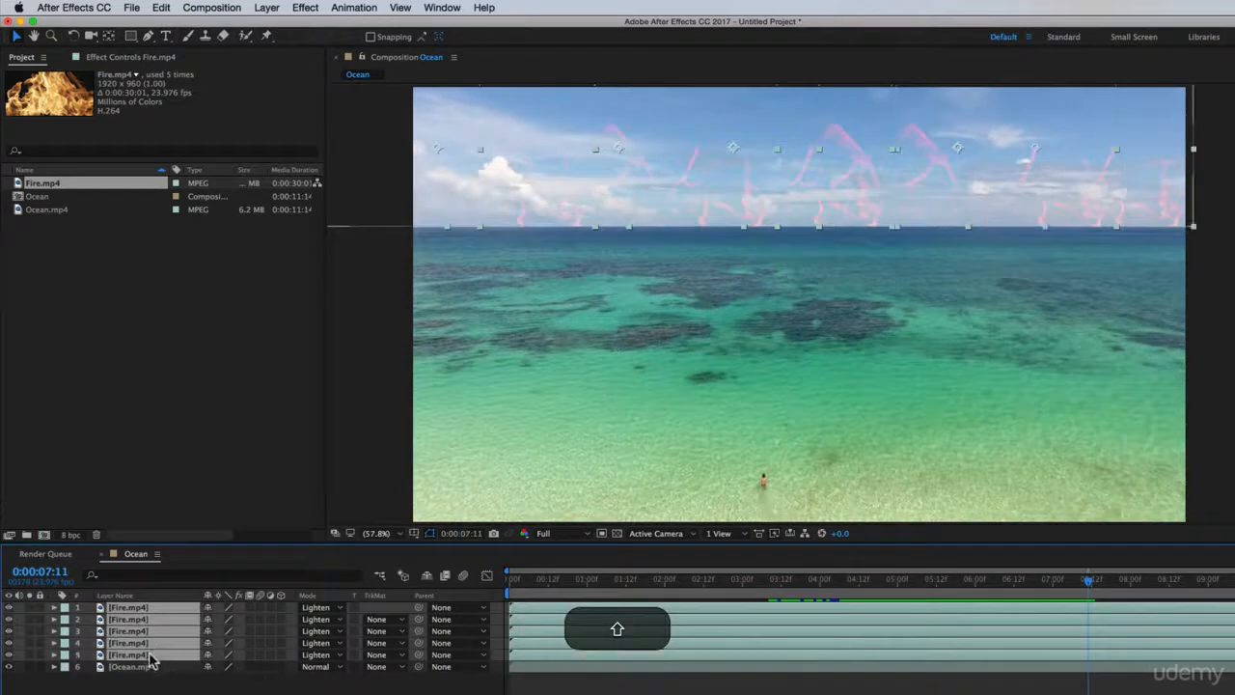
key("shift+BackSpace")
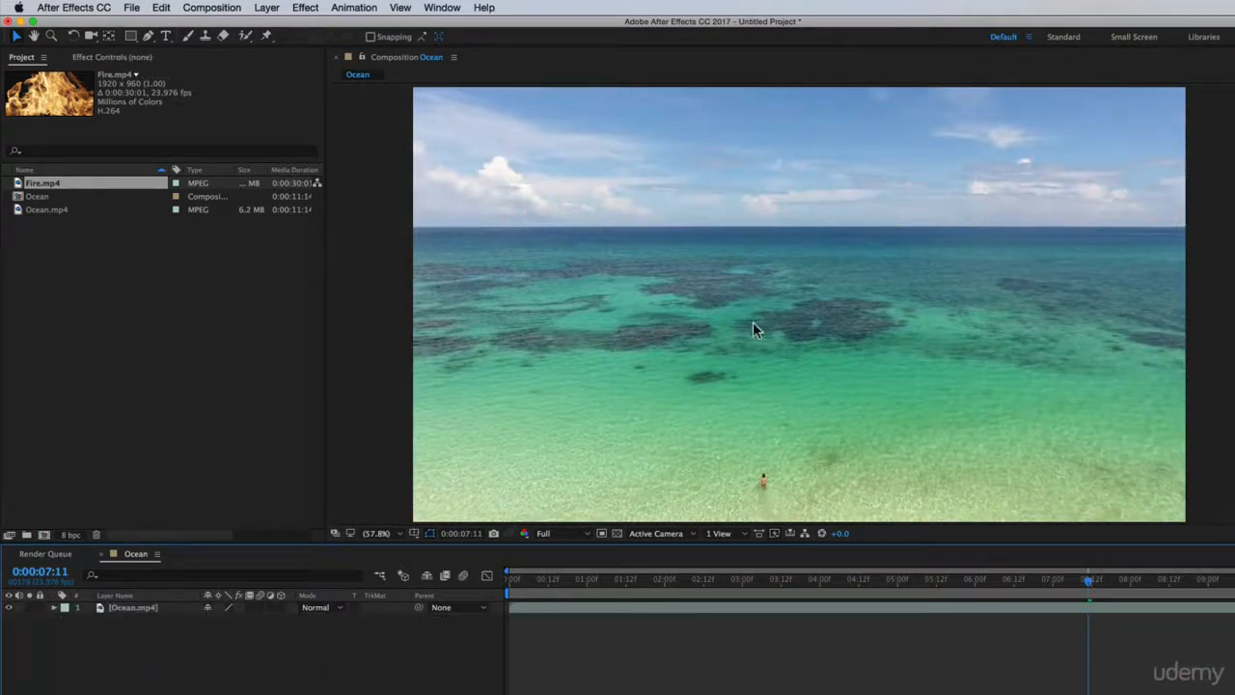
Draw a rectangle shape with a dark blue fill and 0 px stroke across the lower part of the ocean image
left_click(131, 36)
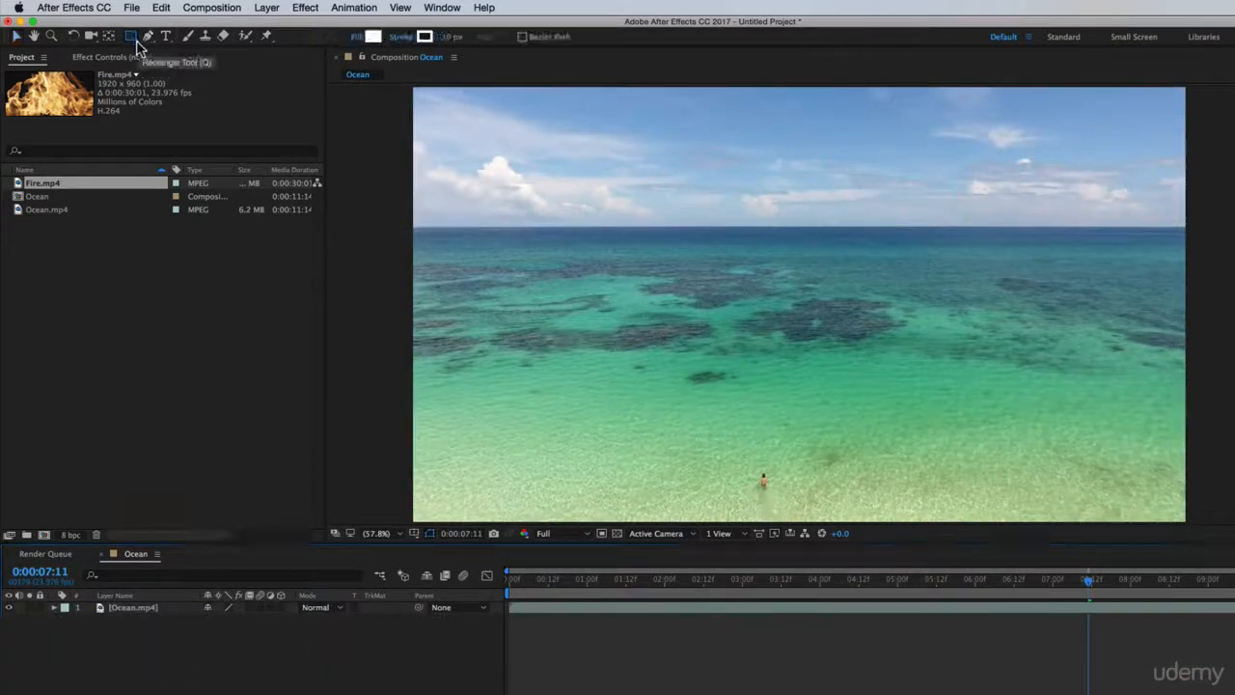
left_click(372, 37)
left_click_drag(709, 376, 741, 426)
left_click_drag(780, 469, 782, 406)
left_click(885, 348)
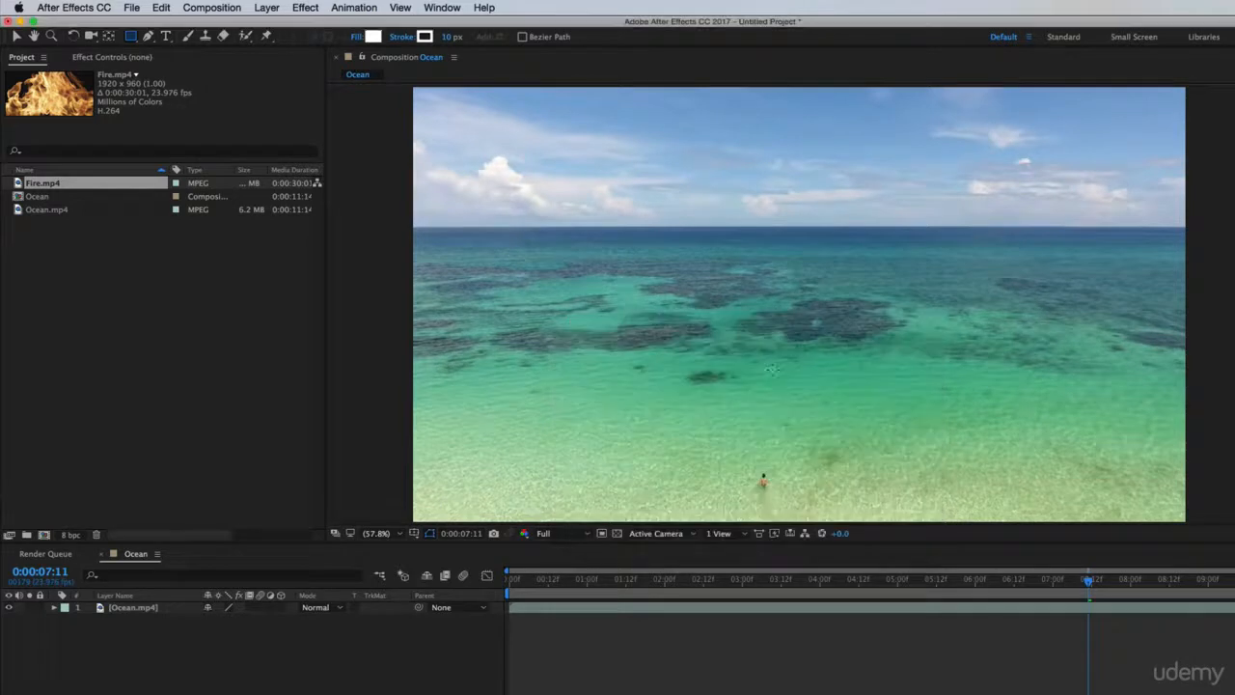
left_click_drag(400, 354, 1218, 543)
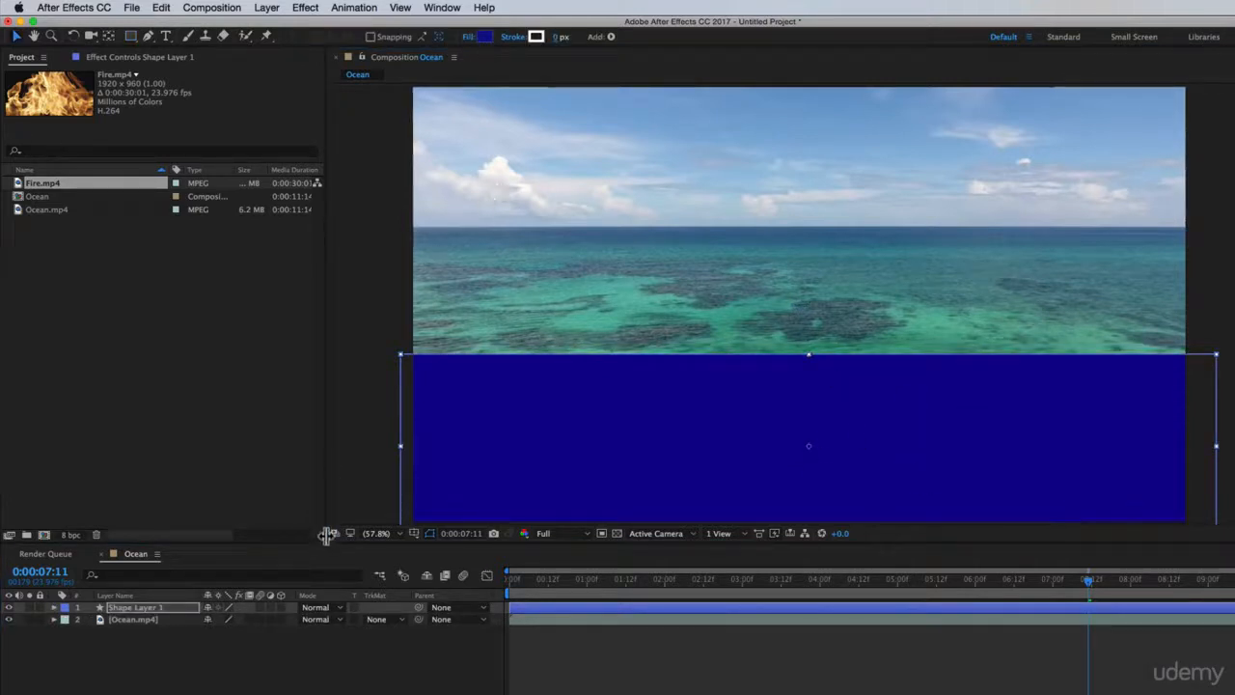
Set the blue rectangle's blending mode to Overlay, move it up over the reefs, and check it at 0:00:05:01
left_click(328, 608)
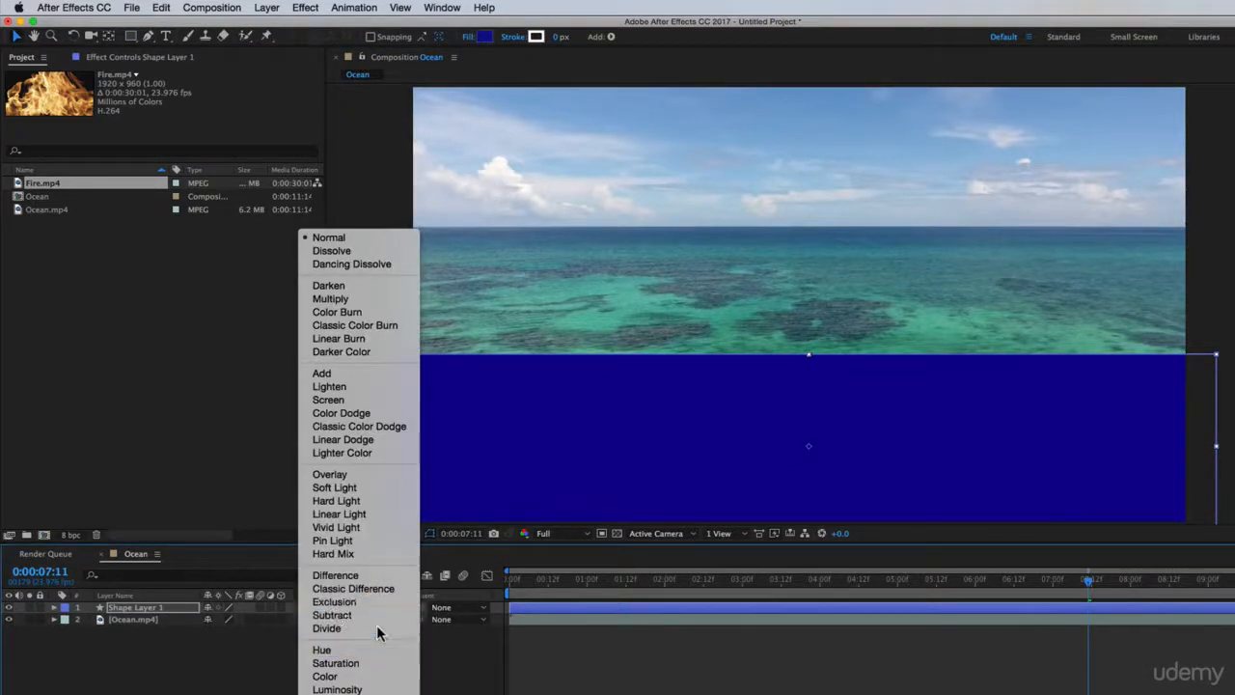
left_click(355, 475)
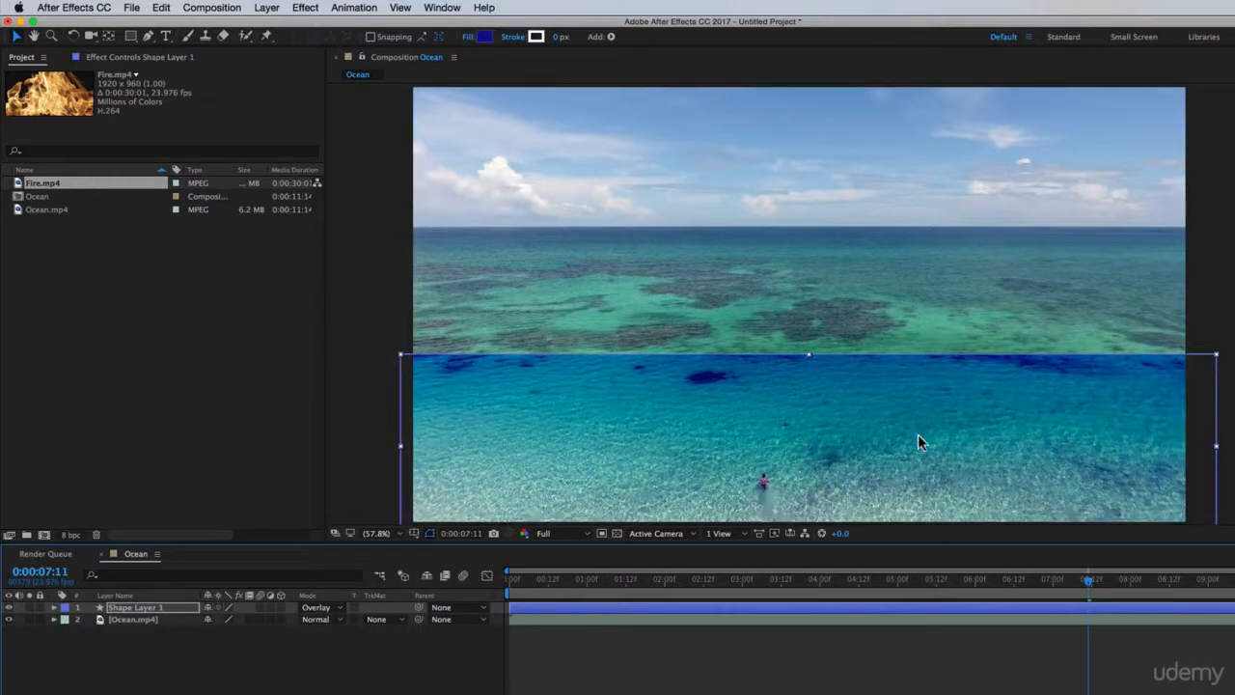
left_click_drag(924, 394, 920, 369)
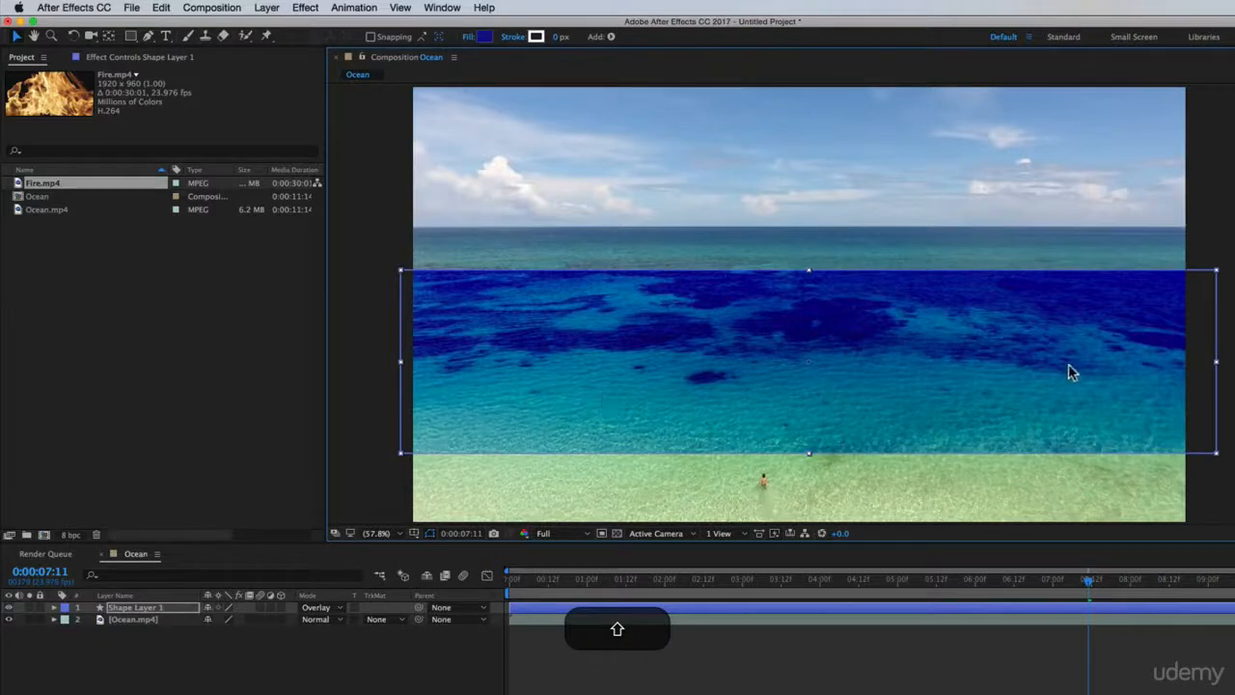
left_click_drag(666, 587, 901, 584)
Add a text layer reading OVERLAY in white and centre it over the blue rectangle
left_click(869, 673)
left_click(167, 36)
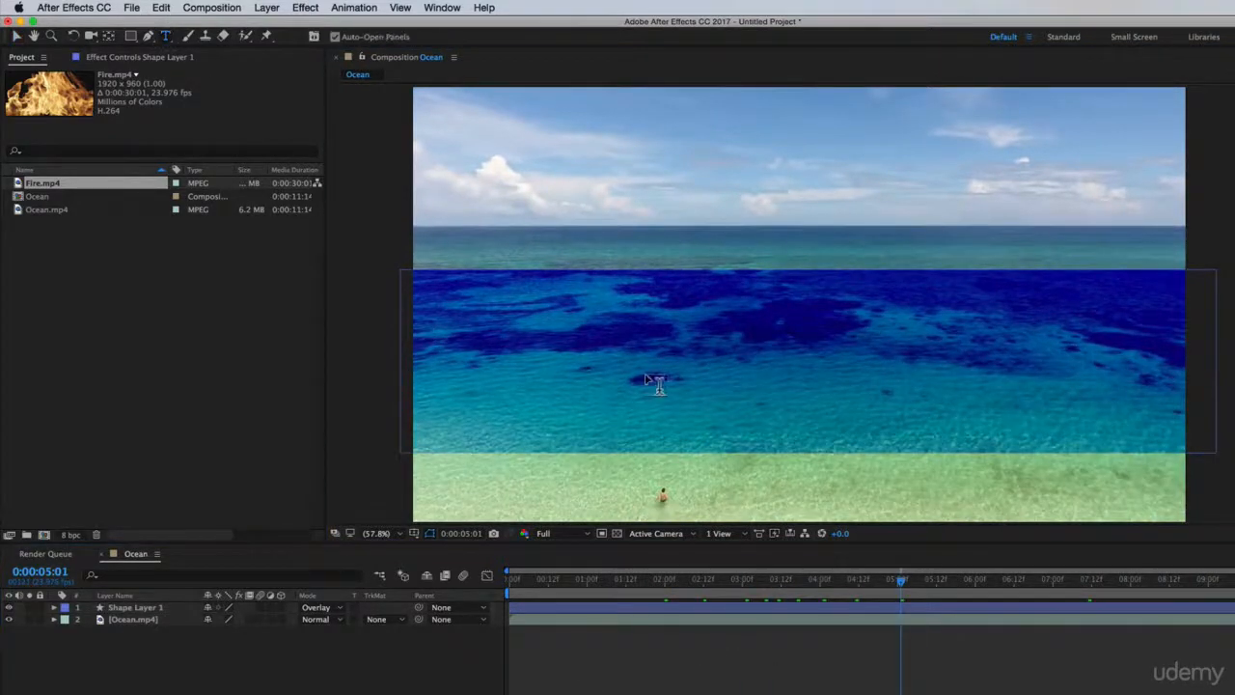
left_click(651, 375)
type("OVERLAY")
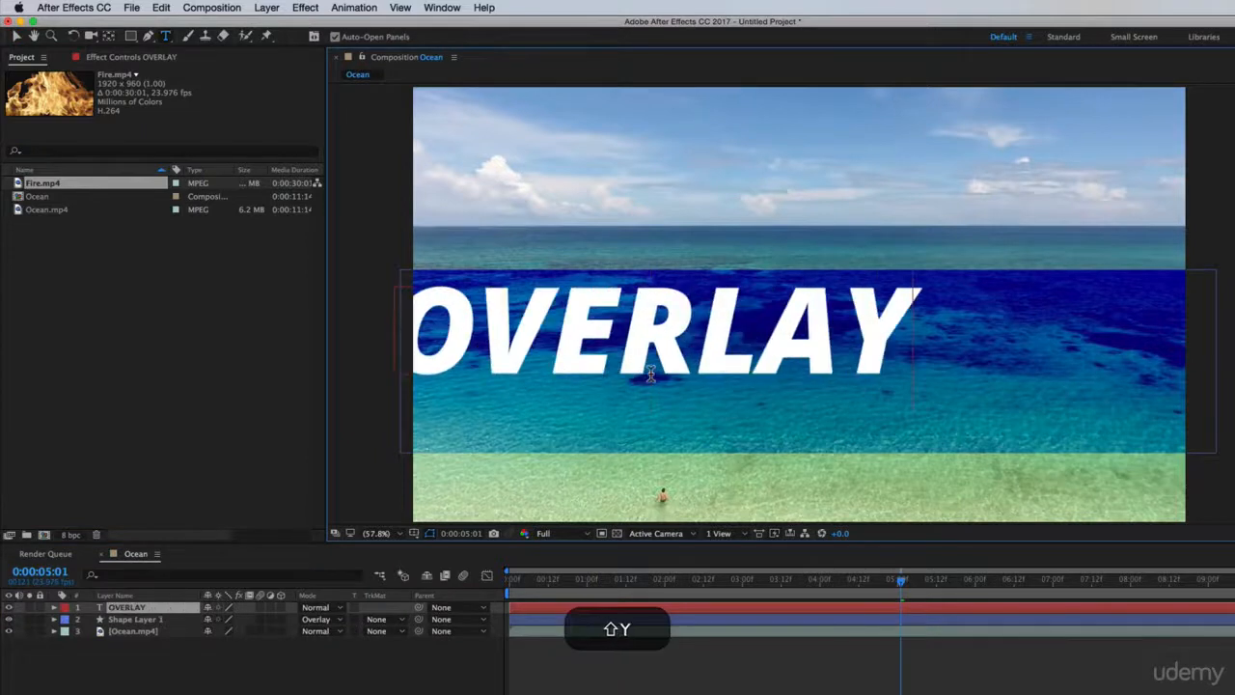
left_click(16, 35)
left_click_drag(775, 337, 906, 375)
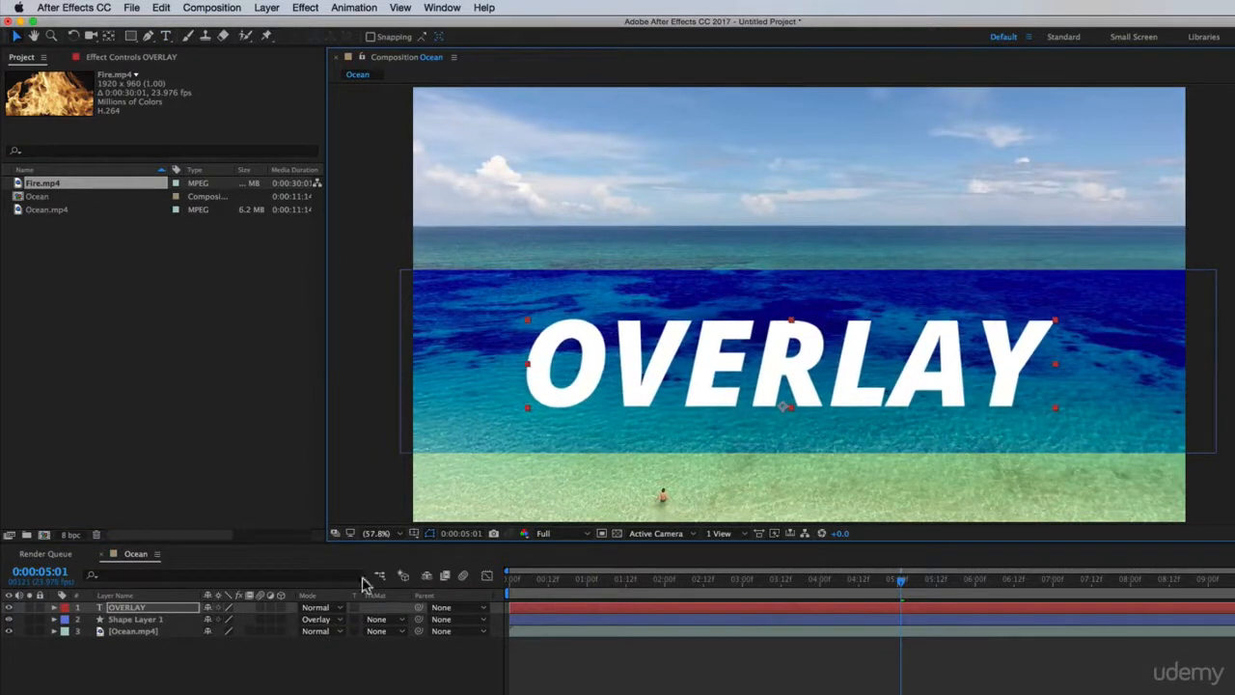
Set the OVERLAY text layer's blending mode to Overlay and preview the blend at 0:00:04:03
left_click(315, 608)
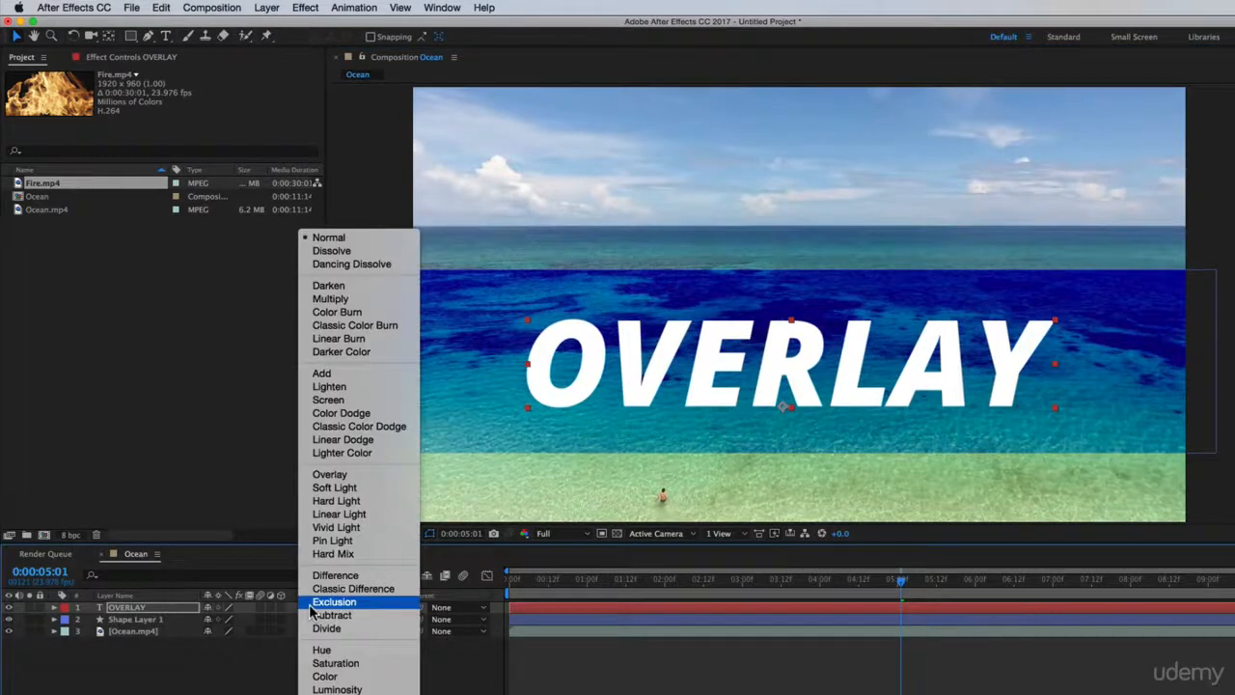
left_click(329, 474)
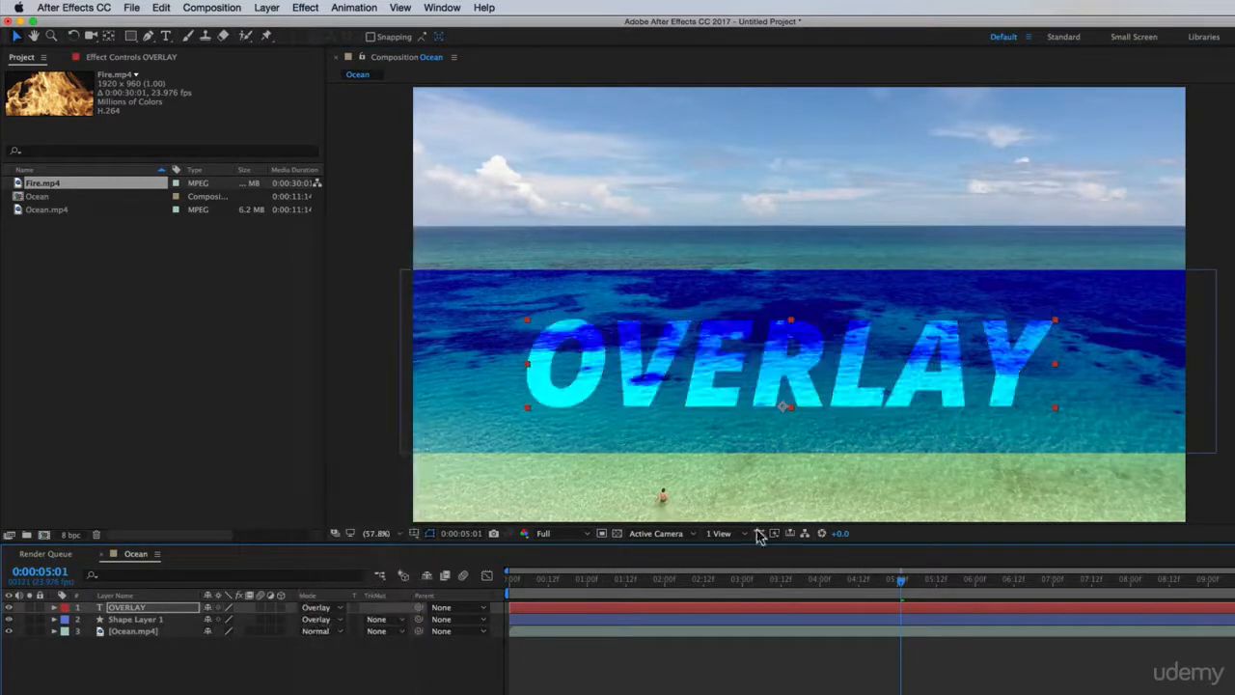
left_click(762, 664)
mouse_move(813, 581)
left_mouse_down()
mouse_move(1087, 581)
mouse_move(830, 582)
left_mouse_up()
key("super+Up")
key("super+Up")
key("super+Up")
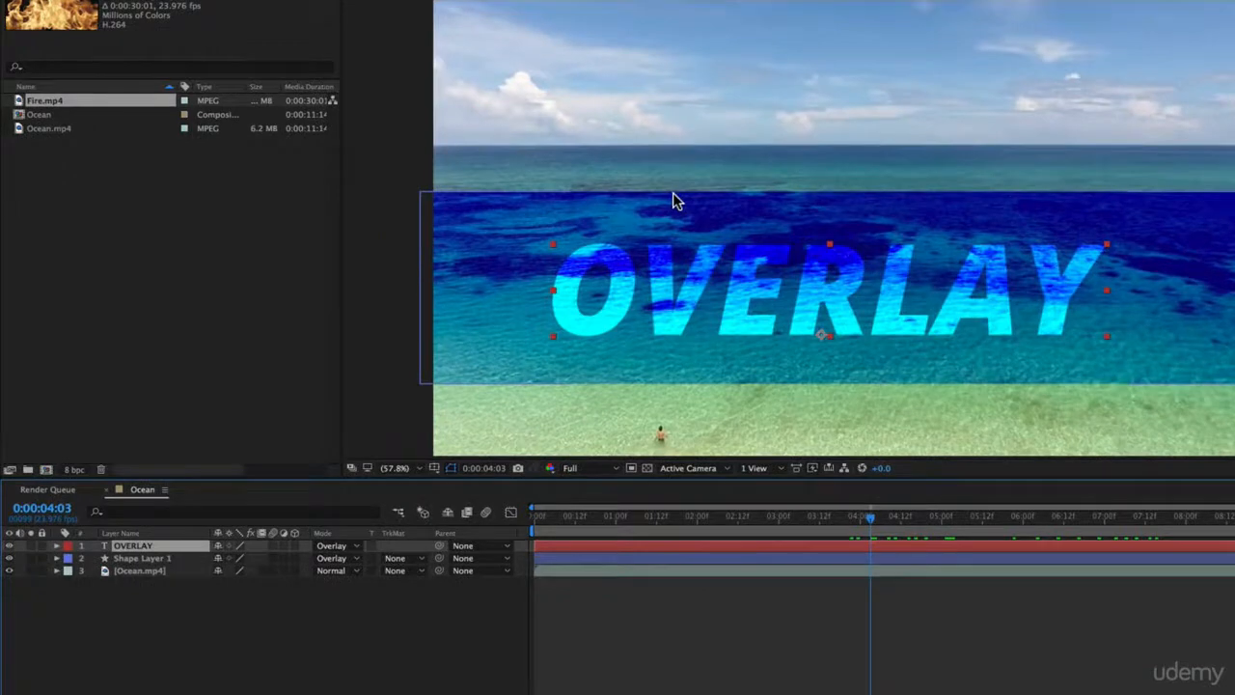
Delete the blue rectangle shape layer and move the OVERLAY text straight up to just below the horizon
left_click(1158, 273)
key("BackSpace")
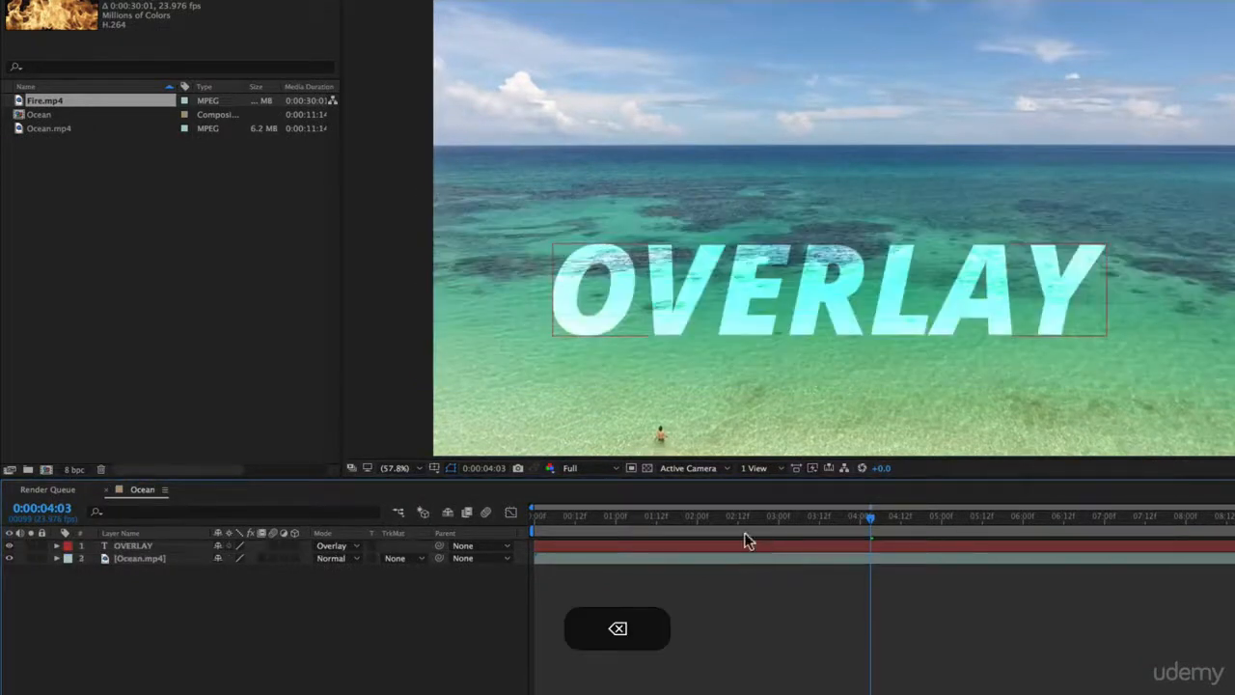
left_click(846, 253)
left_click_drag(845, 253, 855, 205)
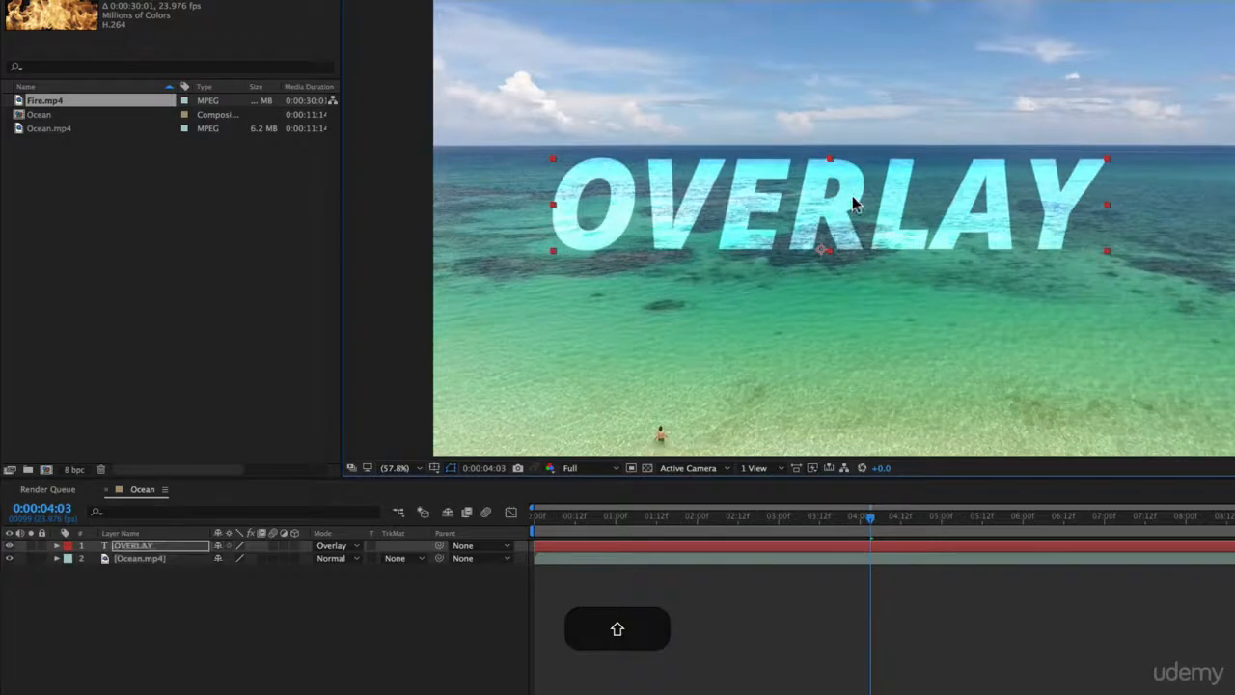
Set the OVERLAY text layer's blending mode to Stencil Alpha and preview the composite at 0:00:03:04
left_click(333, 546)
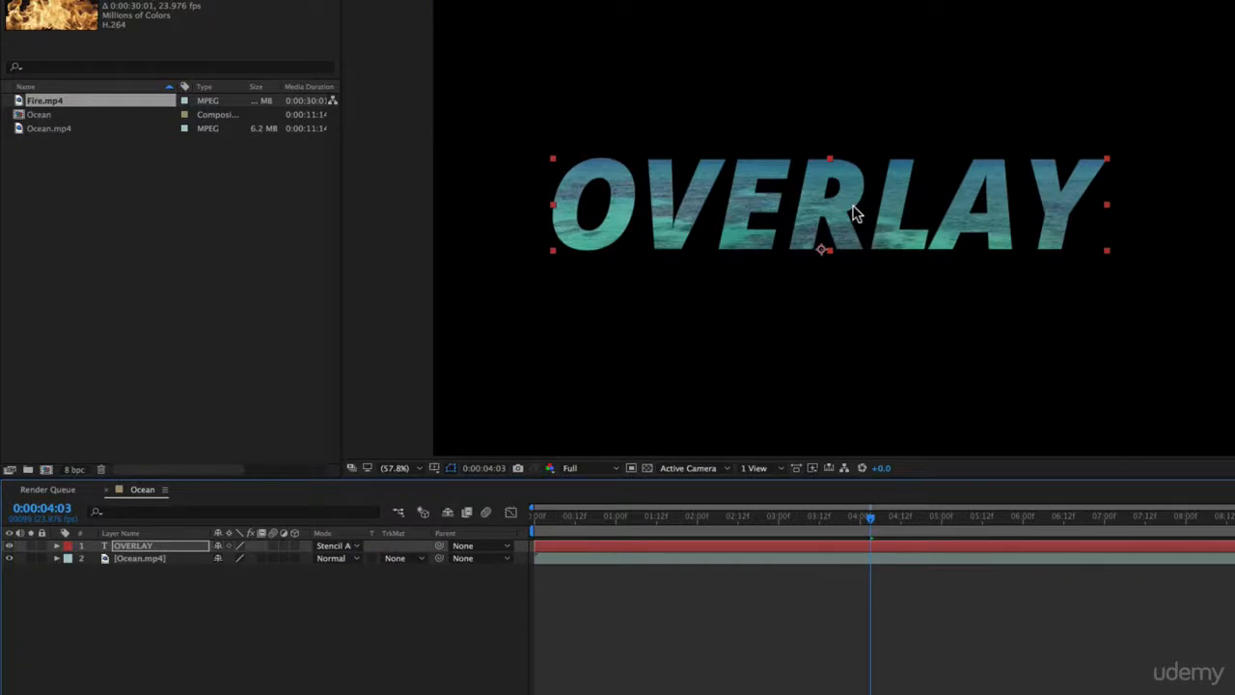
left_click_drag(637, 526, 794, 565)
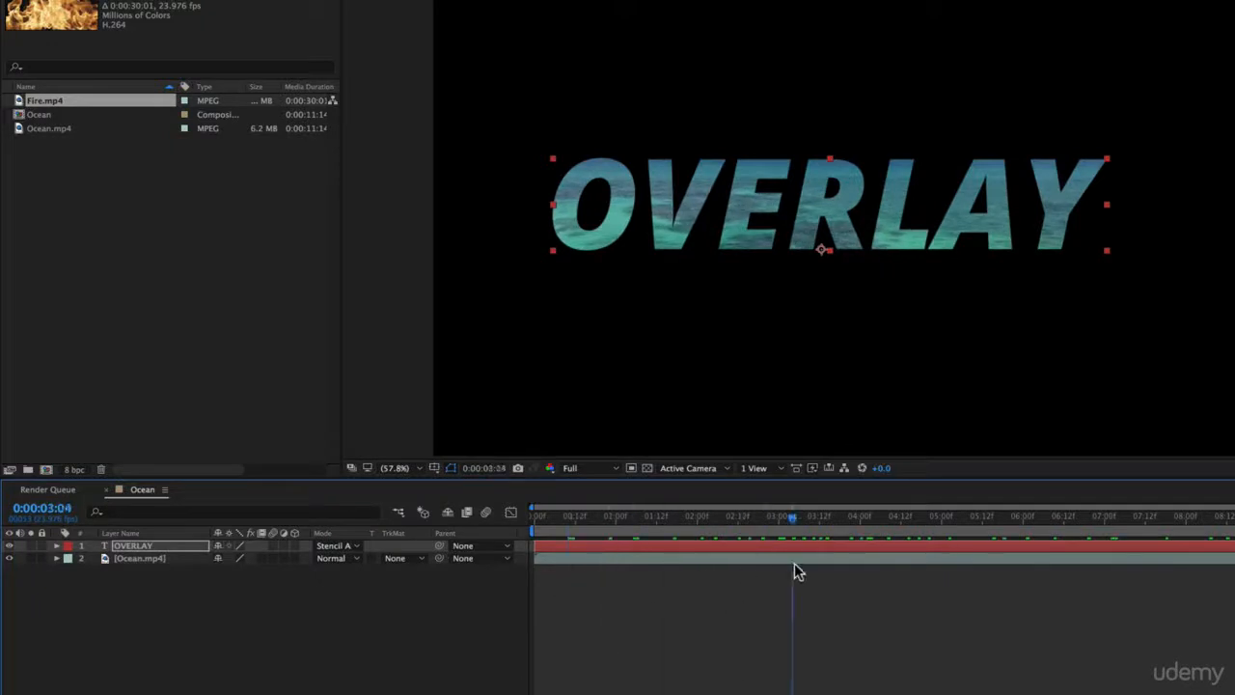